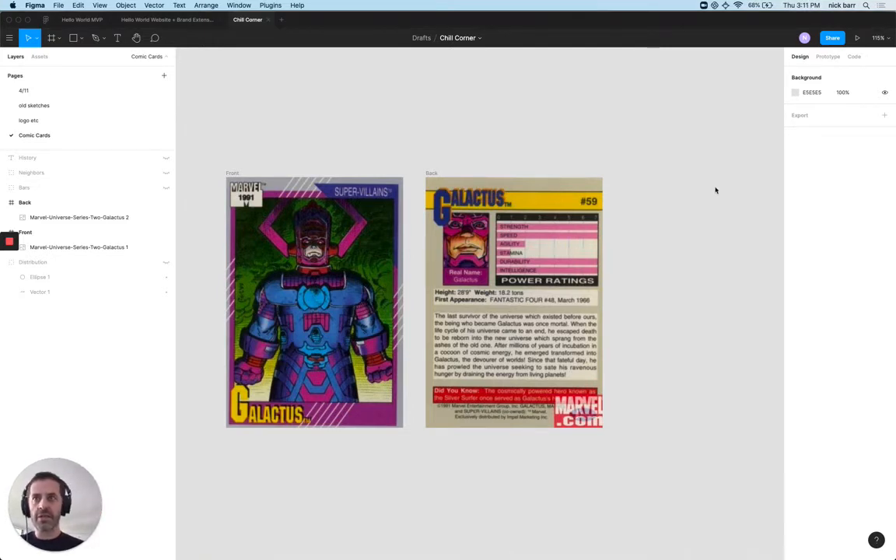
# Step: Examine the front and back of the Galactus trading card with the interface hidden
pyautogui.press('super+backslash')
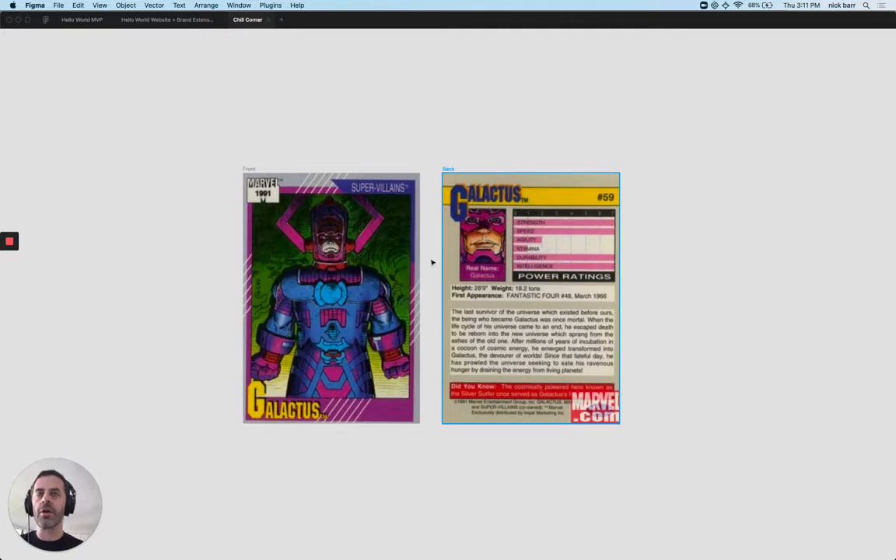
pyautogui.scroll(5, 309, 292)
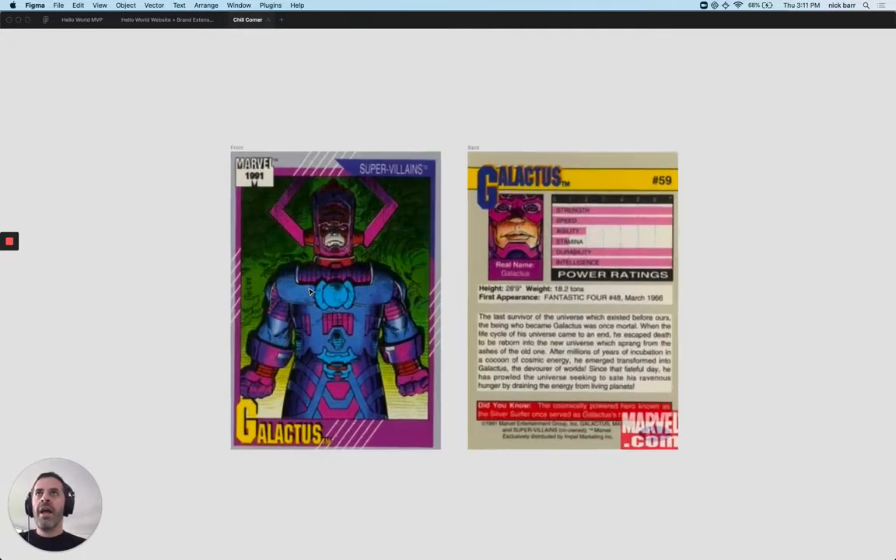
pyautogui.scroll(-5, 309, 292)
pyautogui.hscroll(3, 310, 293)
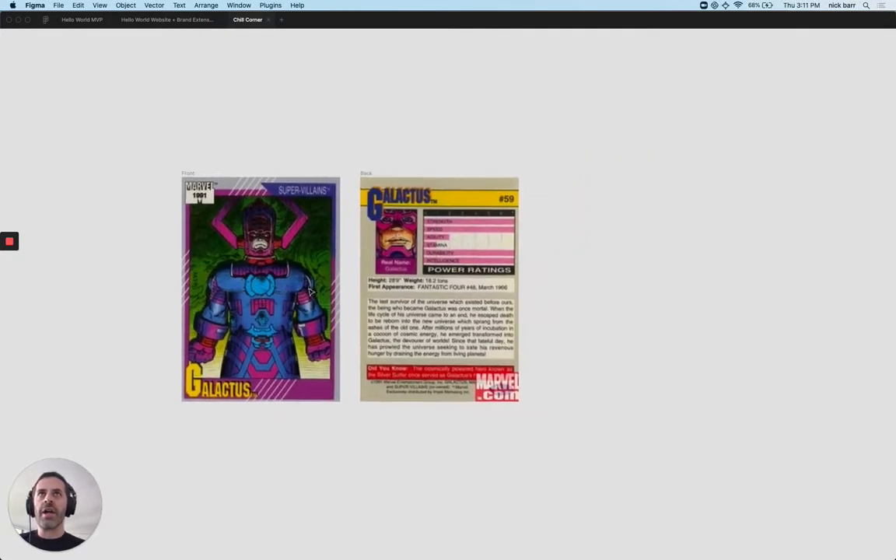
pyautogui.scroll(3, 446, 255)
pyautogui.scroll(3, 445, 255)
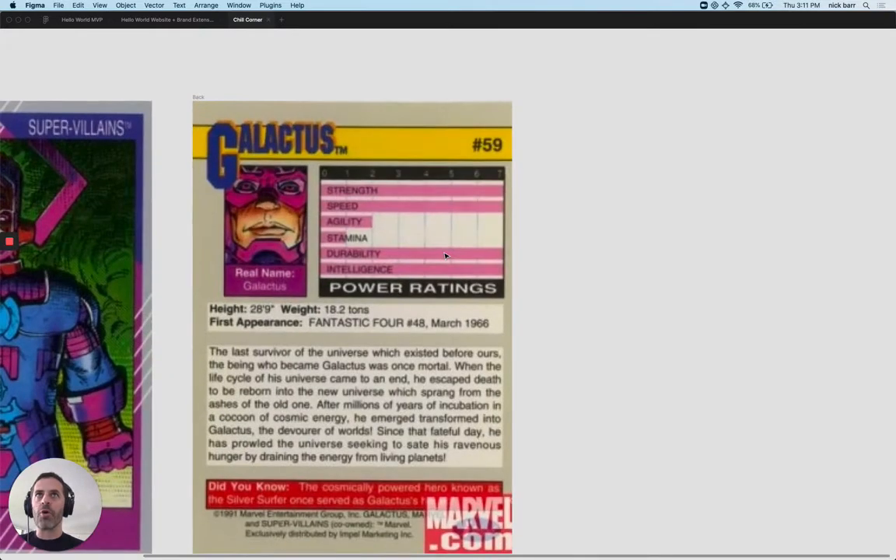
pyautogui.scroll(-5, 445, 255)
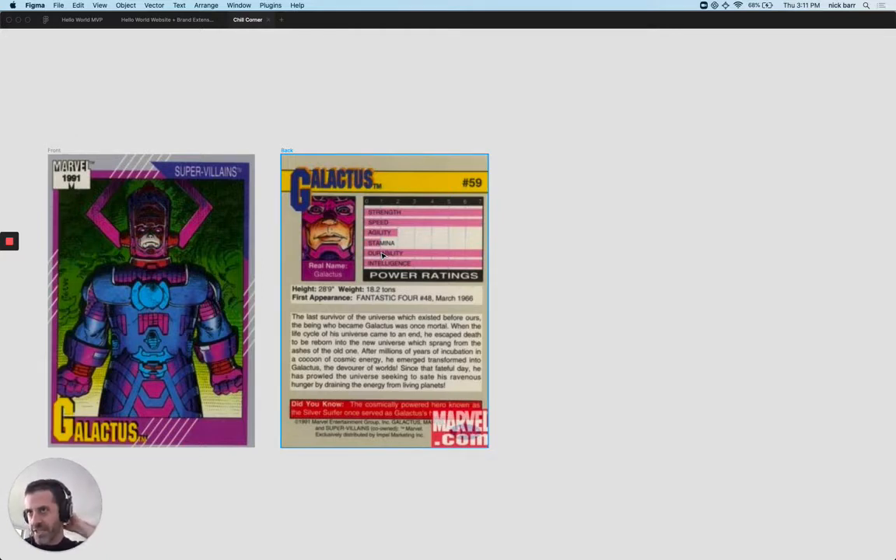
pyautogui.hscroll(-5, 342, 257)
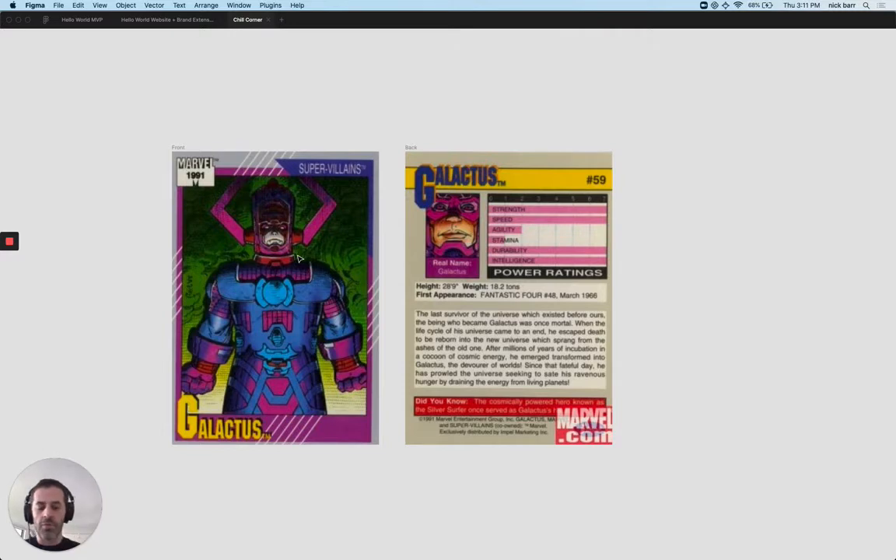
pyautogui.press('super+backslash')
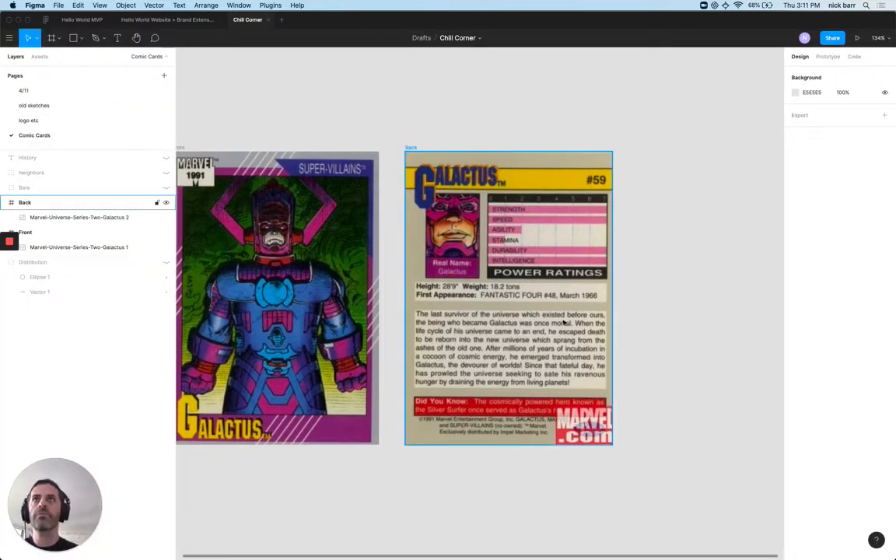
# Step: Make the hidden Bars group visible and locate its ratings chart to the right of the card's back
pyautogui.hscroll(-3, 563, 322)
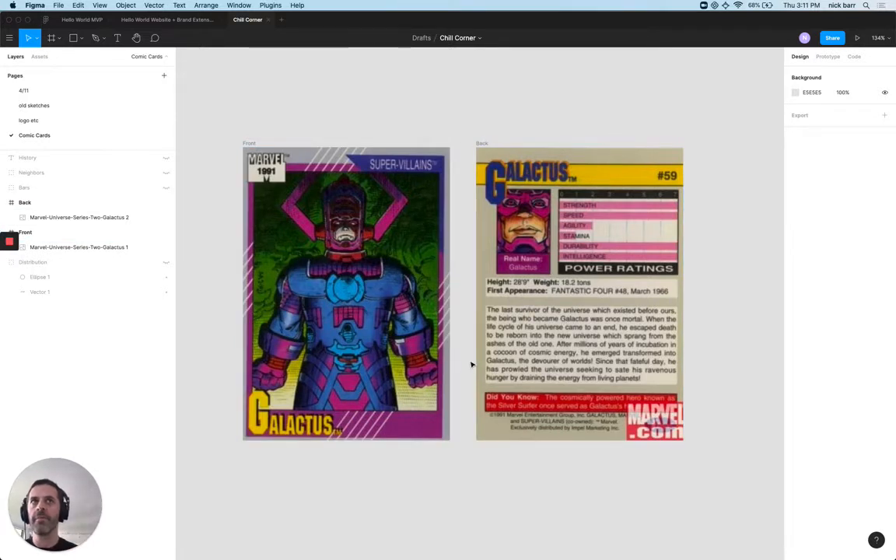
pyautogui.hscroll(3, 471, 364)
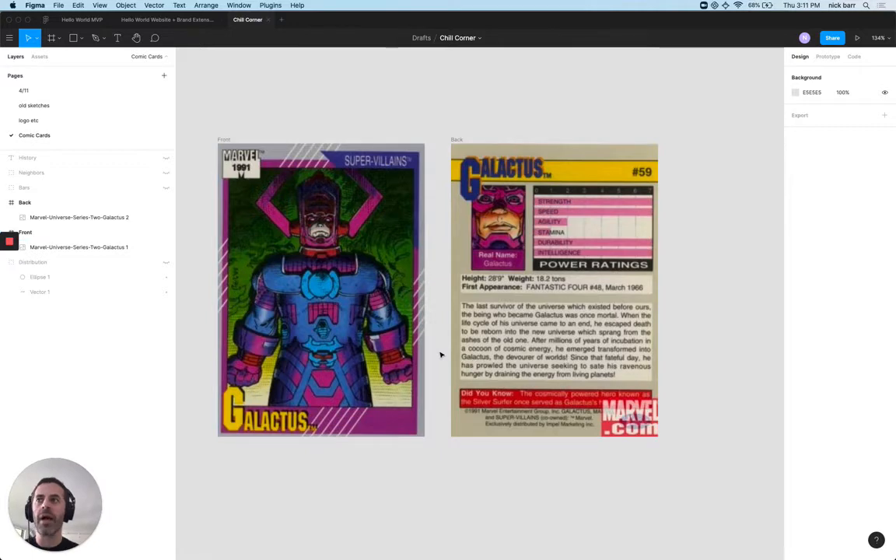
pyautogui.hscroll(6, 440, 355)
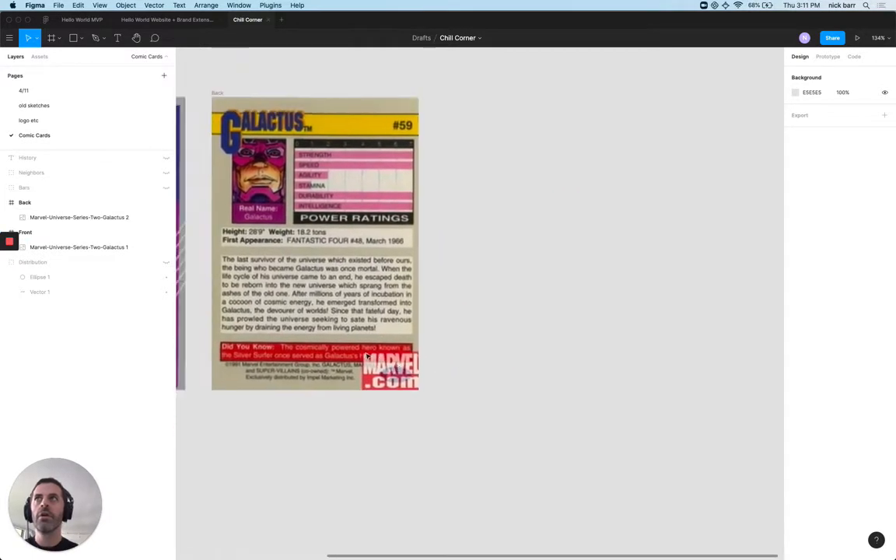
pyautogui.hscroll(-3, 367, 355)
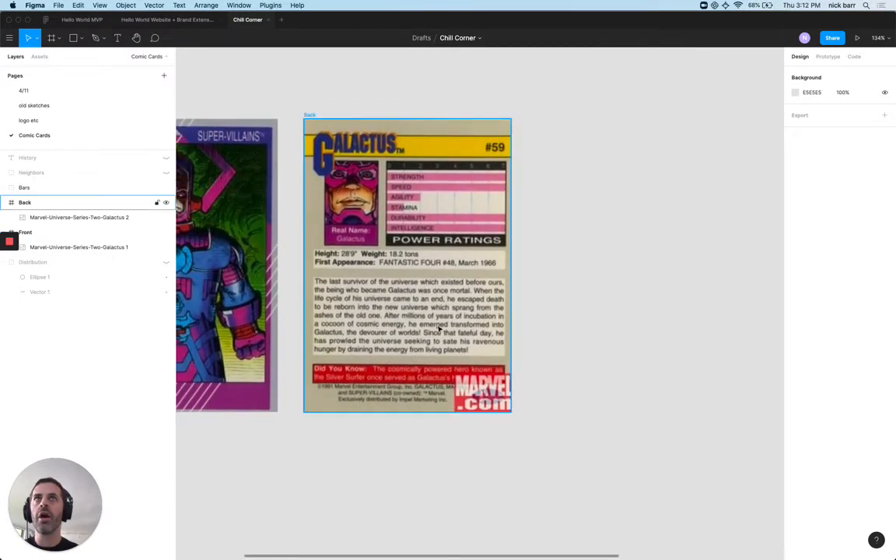
pyautogui.hscroll(5, 440, 330)
pyautogui.scroll(-5, 440, 330)
pyautogui.hscroll(4, 439, 330)
pyautogui.scroll(5, 440, 329)
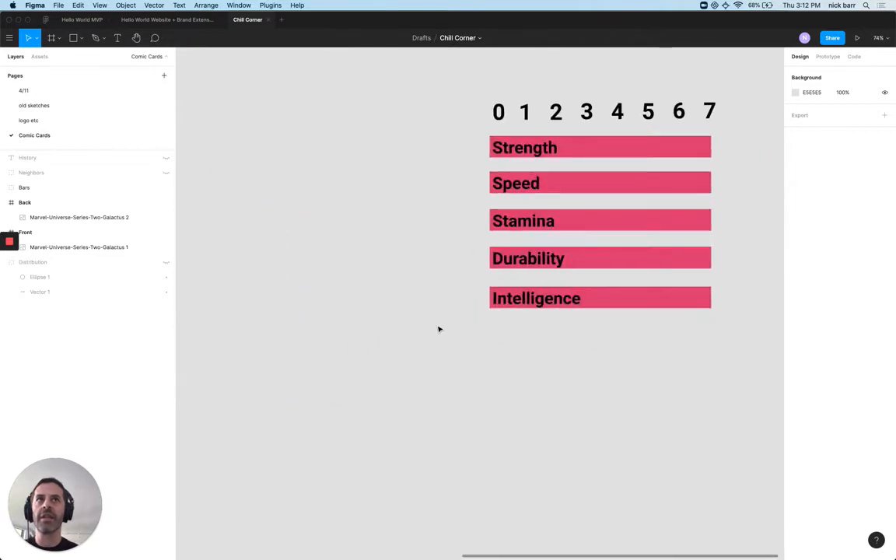
pyautogui.scroll(3, 439, 328)
pyautogui.scroll(-3, 439, 329)
pyautogui.hscroll(-3, 439, 329)
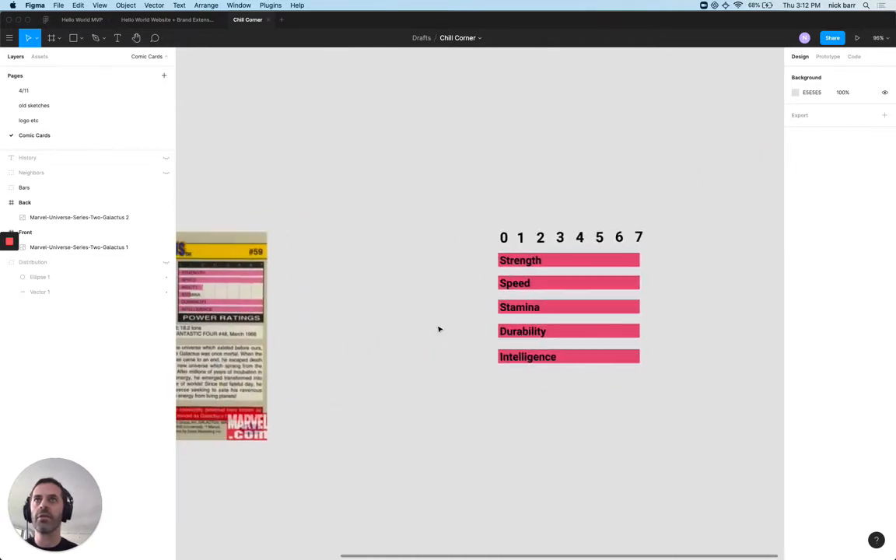
# Step: Select the Bars group and compare its chart with the power ratings on the card's back
pyautogui.click(582, 268)
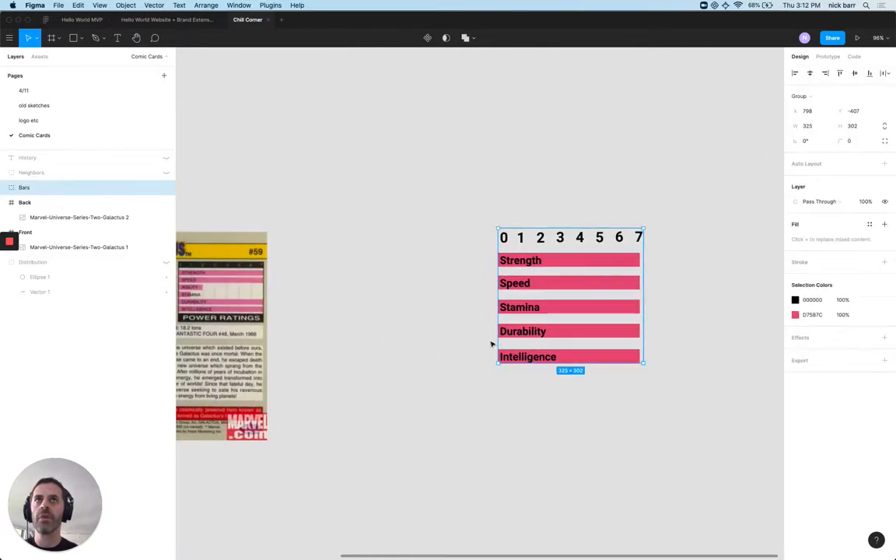
pyautogui.hscroll(-3, 491, 344)
pyautogui.scroll(-2, 491, 344)
pyautogui.hscroll(-3, 491, 344)
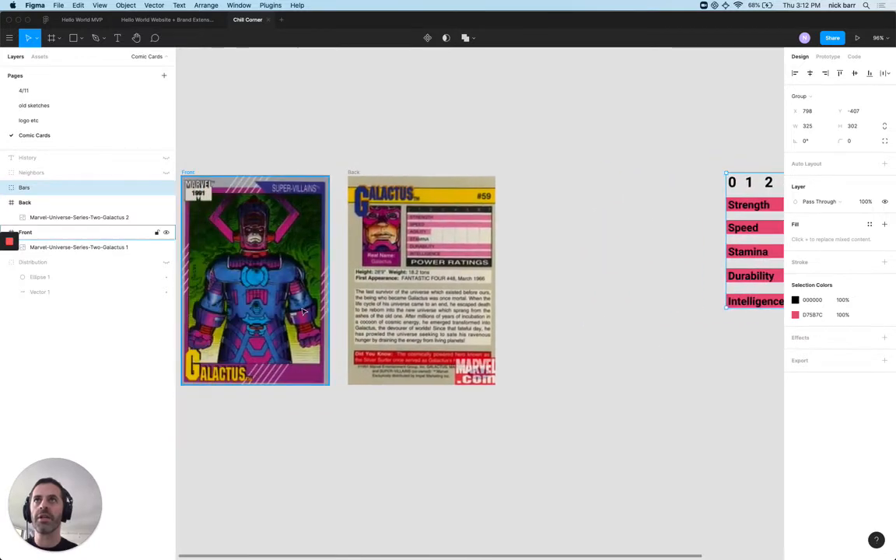
pyautogui.scroll(5, 472, 226)
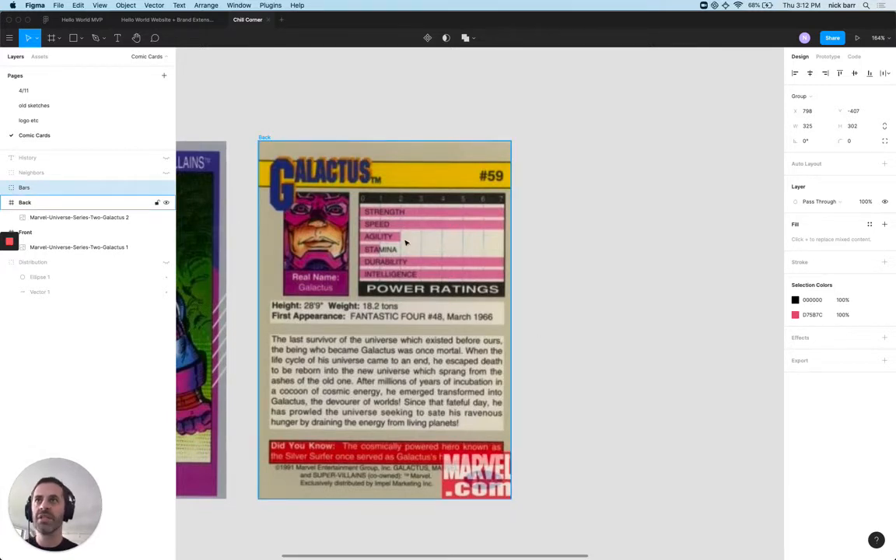
pyautogui.hotkey('shift', '2')
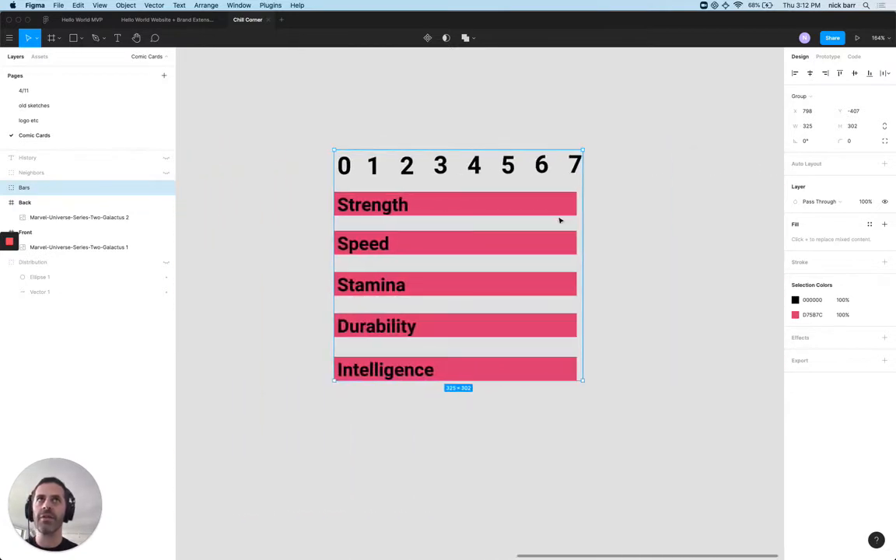
# Step: Shorten the Strength bar to end at the 4 mark and the Speed bar to about 126 wide
pyautogui.doubleClick(576, 204)
pyautogui.moveTo(576, 204); pyautogui.dragTo(478, 202)
pyautogui.doubleClick(563, 247)
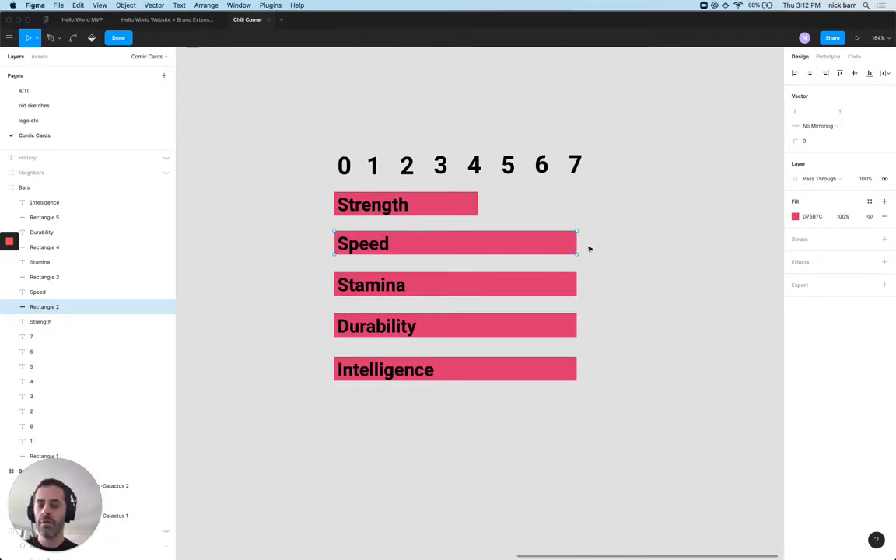
pyautogui.press('Escape')
pyautogui.moveTo(578, 244); pyautogui.dragTo(431, 243)
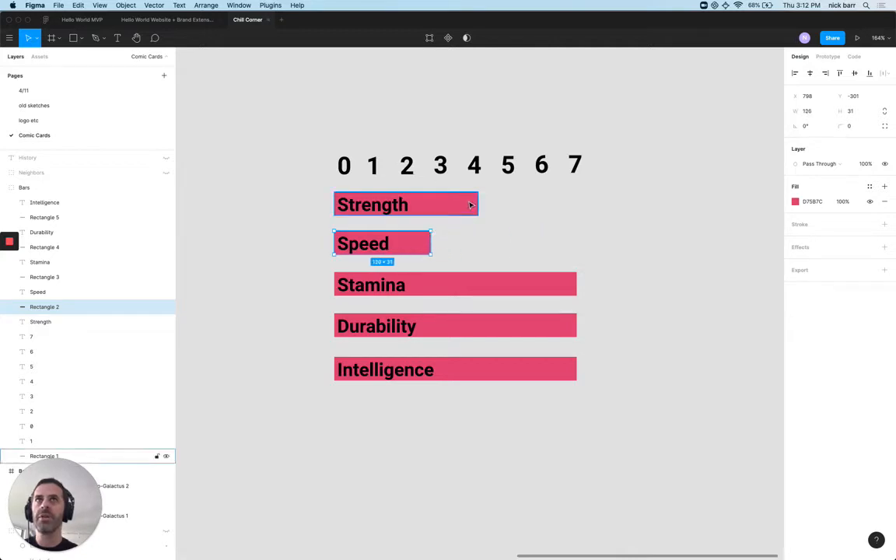
# Step: Lengthen the Strength bar to about 267 wide, at the 6 mark, and shorten the Stamina bar to the 1 mark
pyautogui.click(469, 204)
pyautogui.moveTo(478, 204); pyautogui.dragTo(538, 204)
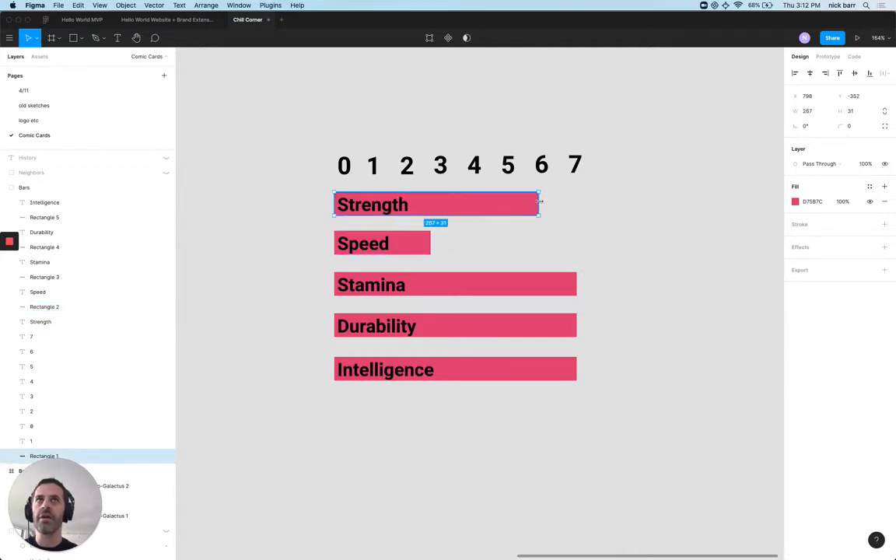
pyautogui.click(572, 285)
pyautogui.moveTo(576, 285); pyautogui.dragTo(376, 279)
pyautogui.click(563, 333)
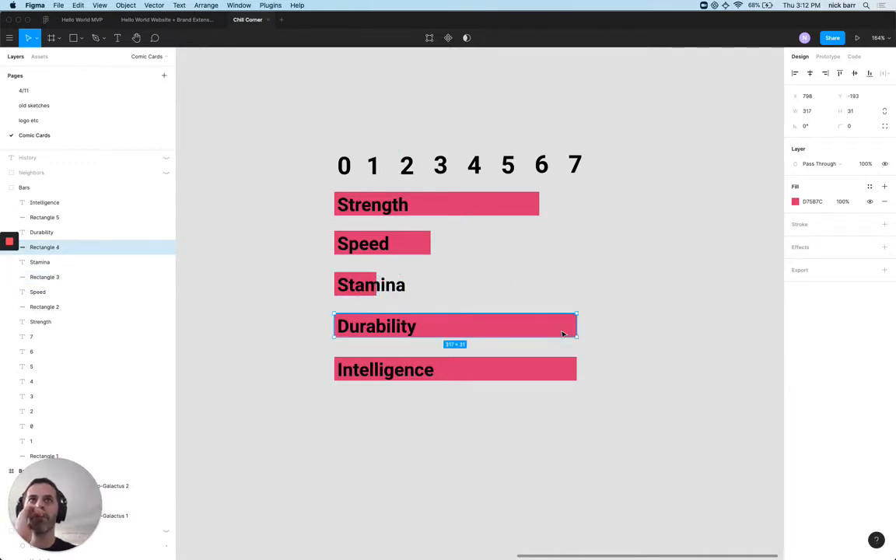
pyautogui.click(465, 434)
# Step: Review the adjusted ratings chart alongside the Galactus card
pyautogui.scroll(-5, 465, 433)
pyautogui.hscroll(-5, 465, 434)
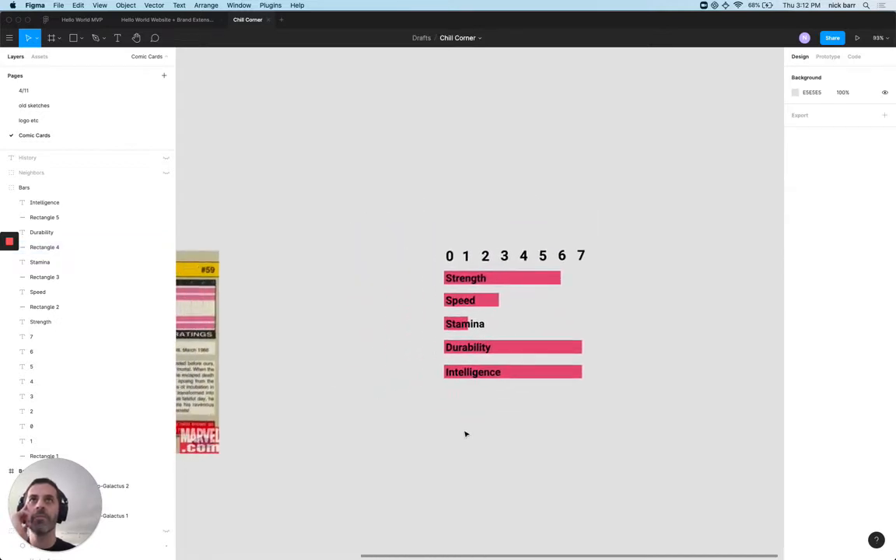
pyautogui.hscroll(5, 609, 430)
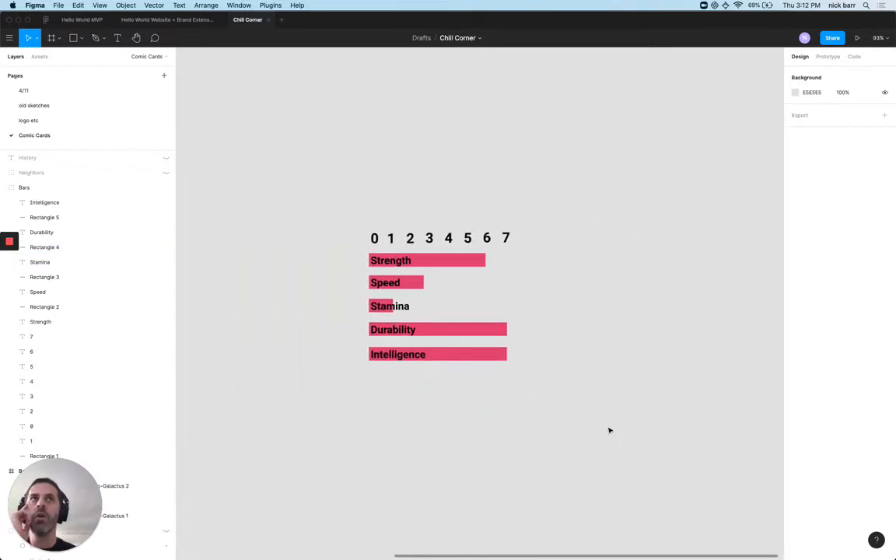
pyautogui.scroll(-2, 609, 430)
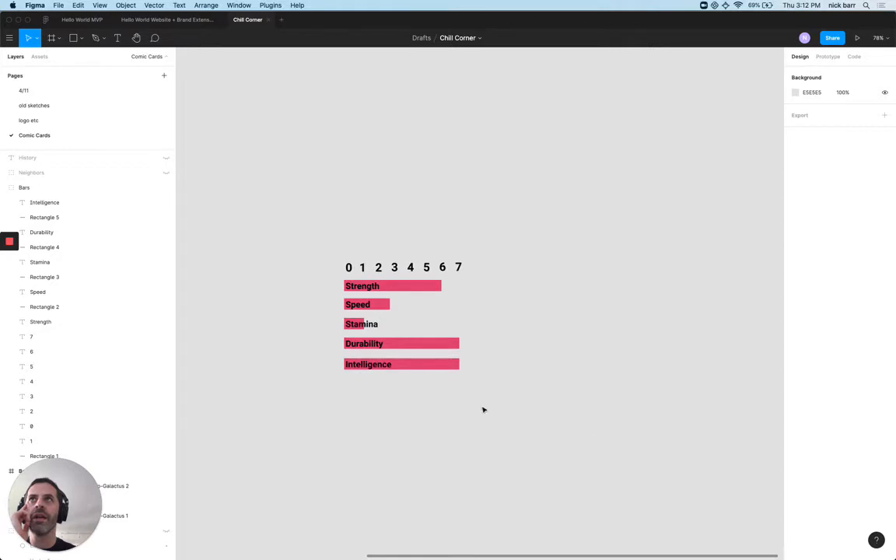
pyautogui.hscroll(-5, 483, 409)
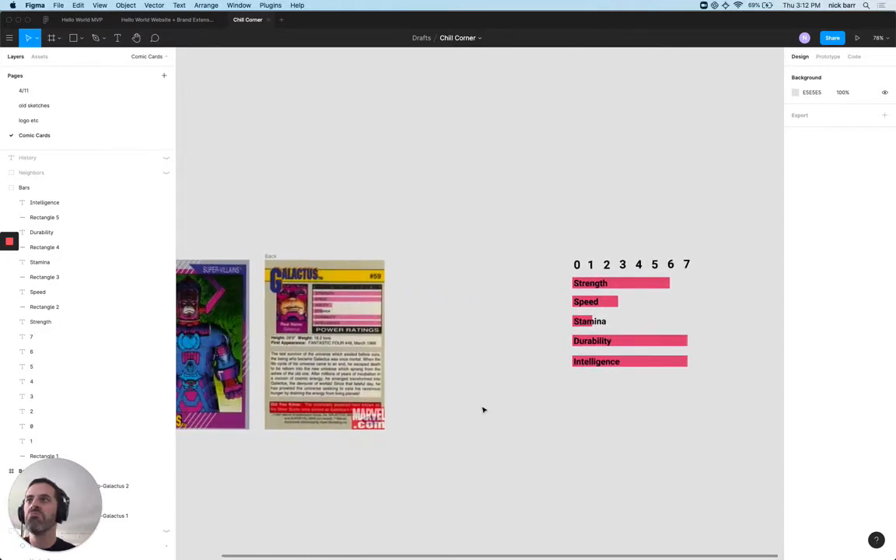
pyautogui.hscroll(5, 483, 409)
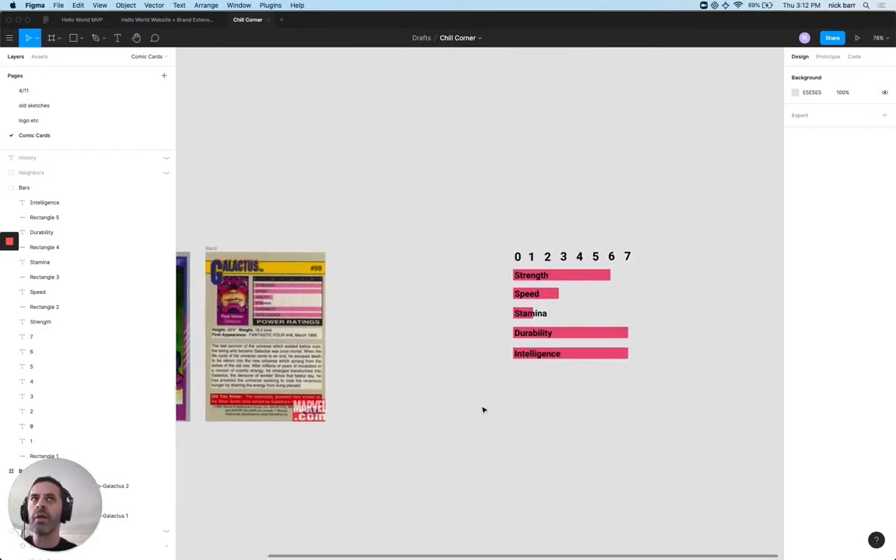
pyautogui.hscroll(2, 573, 333)
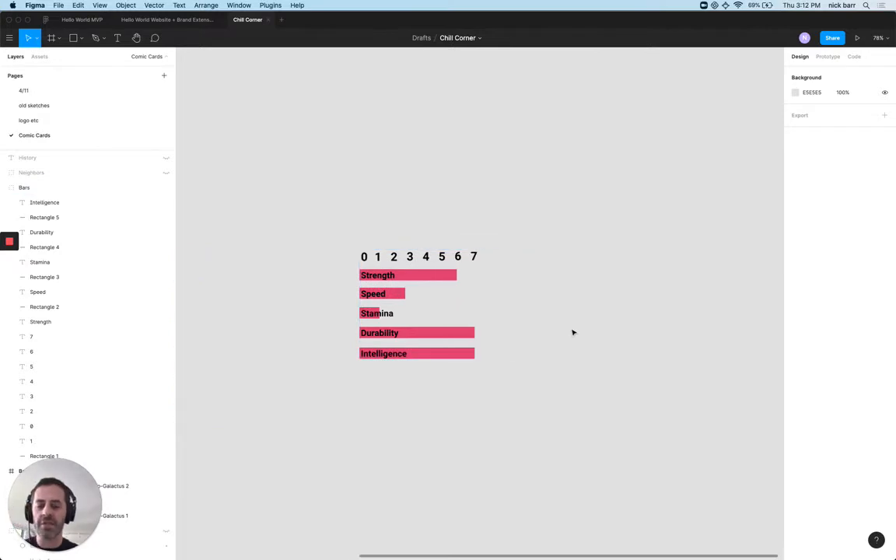
# Step: Add a two-line text label to the right of the chart reading "Total Score:" and "24 out of 42"
pyautogui.press('t')
pyautogui.click(536, 263)
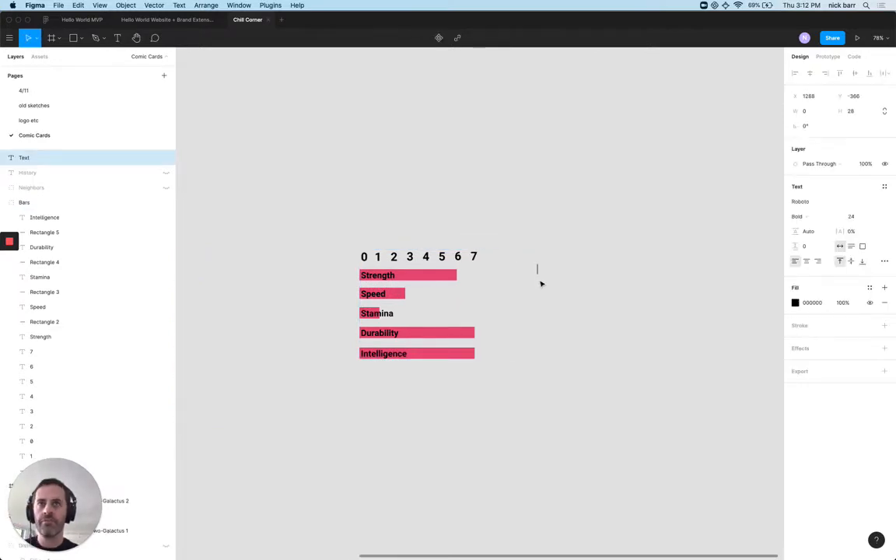
pyautogui.write('Total Score:')
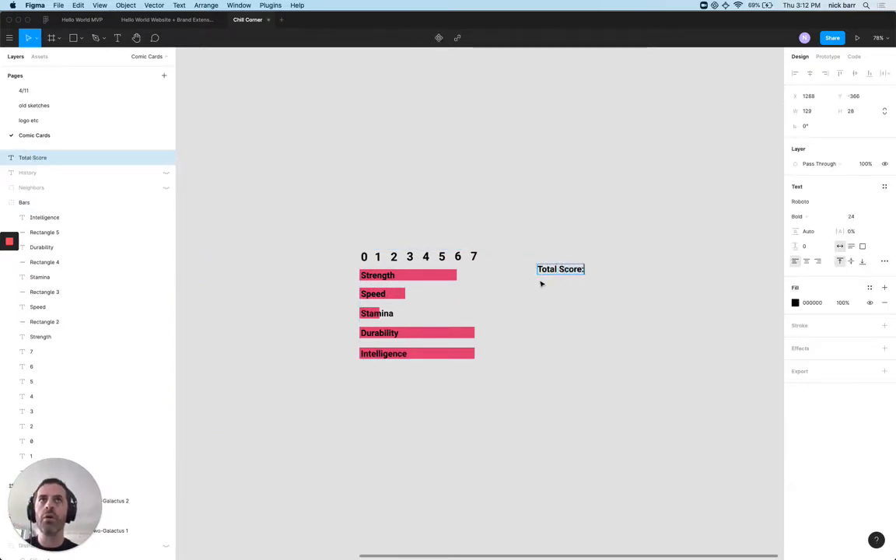
pyautogui.press('Return')
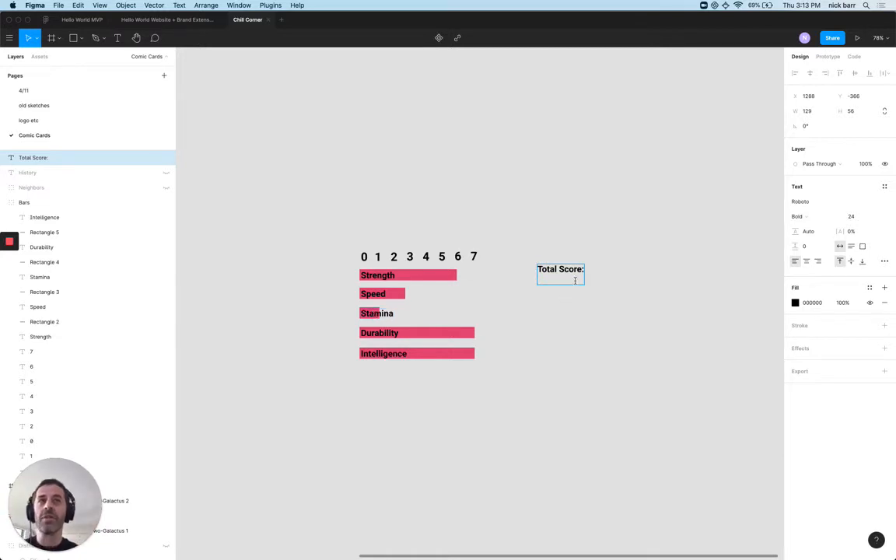
pyautogui.write('24/')
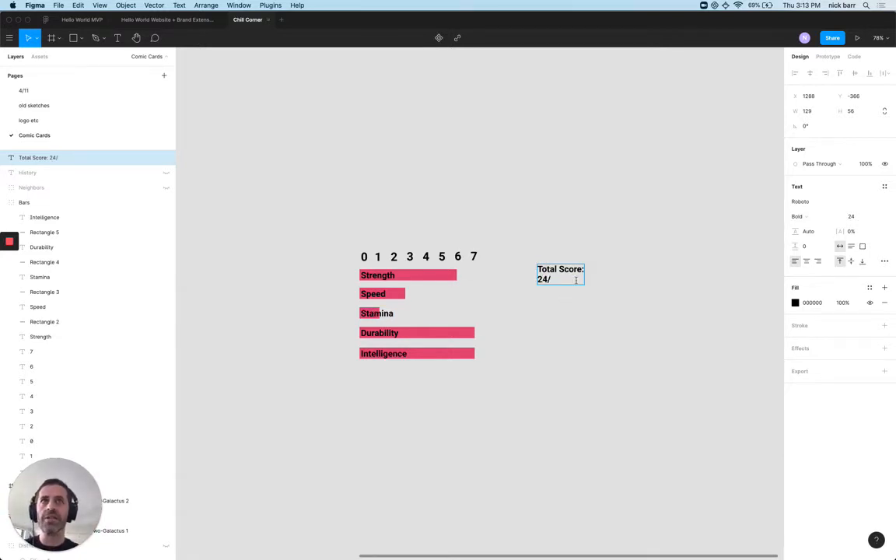
pyautogui.write('42')
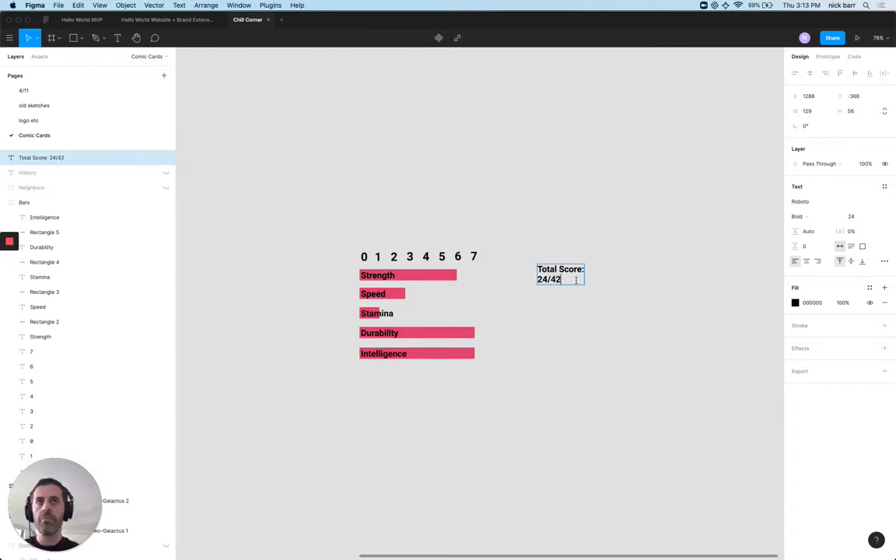
pyautogui.press('BackSpace')
pyautogui.press('BackSpace')
pyautogui.write('out of 4')
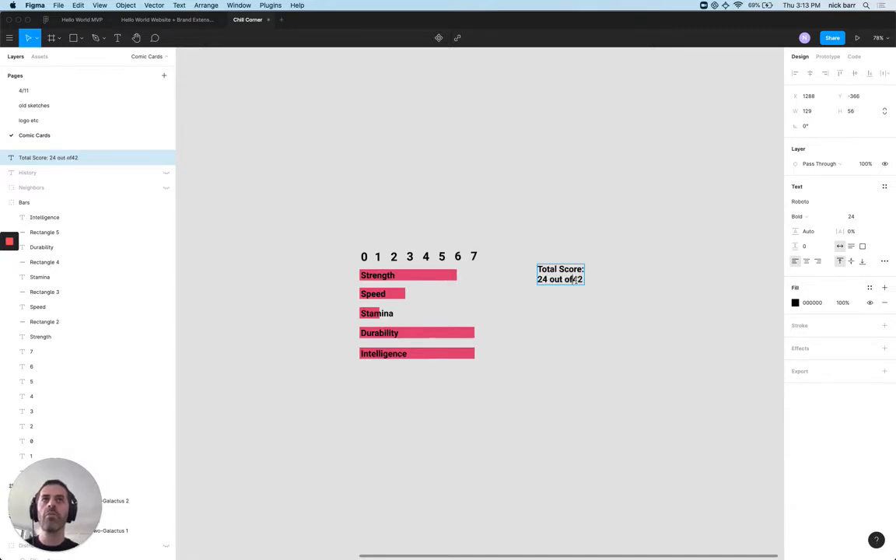
pyautogui.press('Escape')
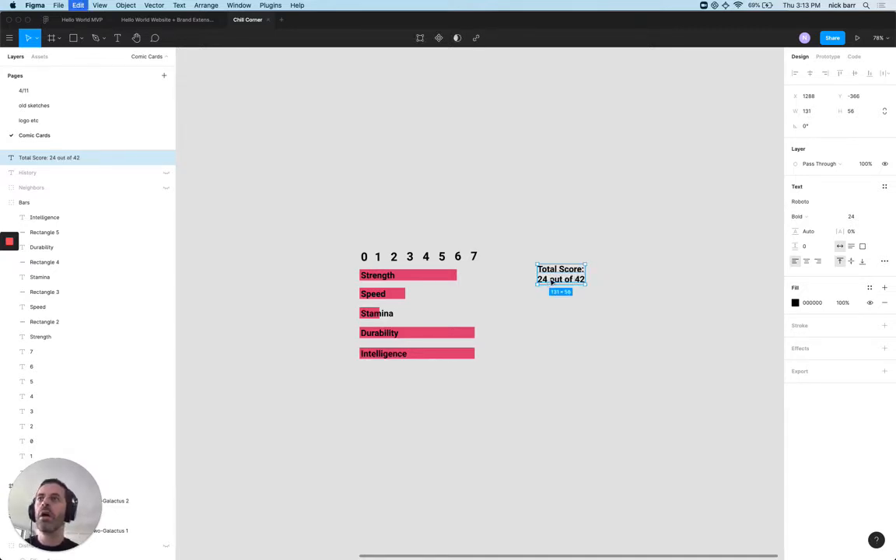
# Step: Duplicate the Total Score label and place the copy directly below the original
pyautogui.press('super+v')
pyautogui.moveTo(550, 283); pyautogui.dragTo(551, 327)
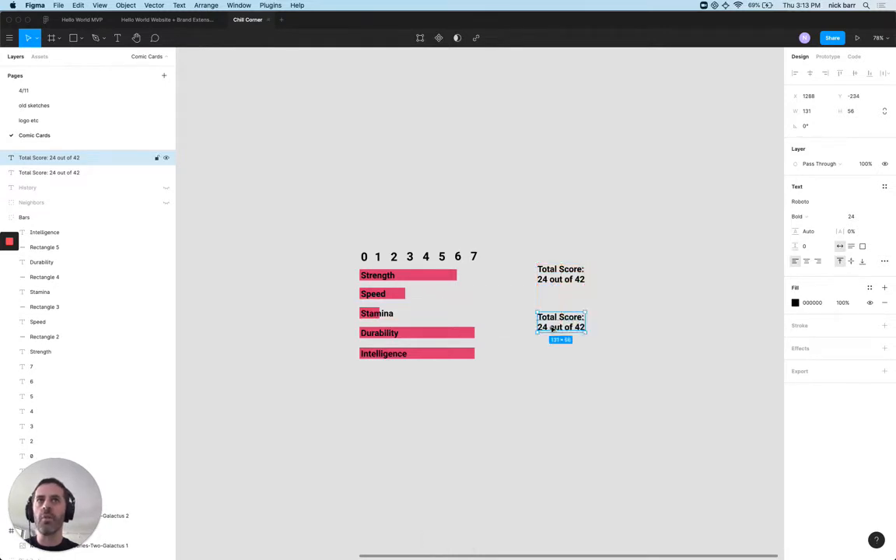
# Step: Replace "24 out of 42" with "55%" in the lower Total Score label
pyautogui.click(549, 327)
pyautogui.press('super+a')
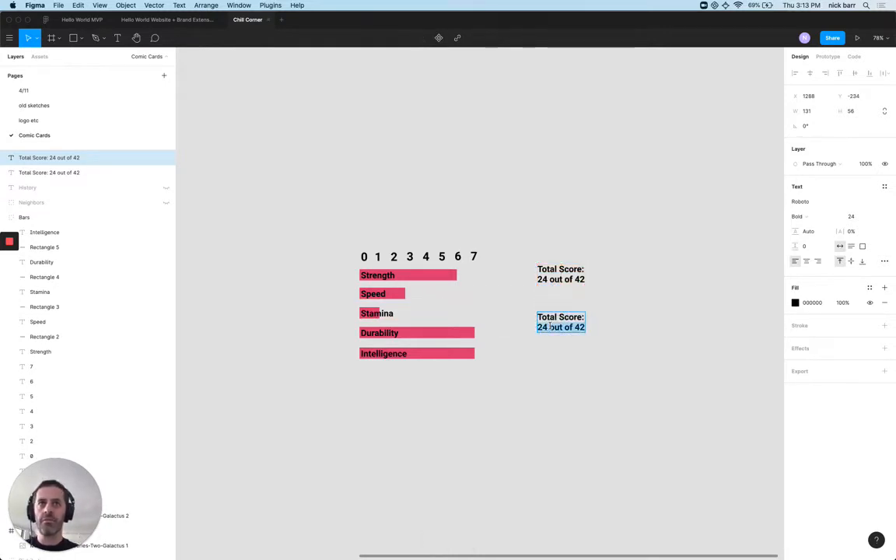
pyautogui.write('55%')
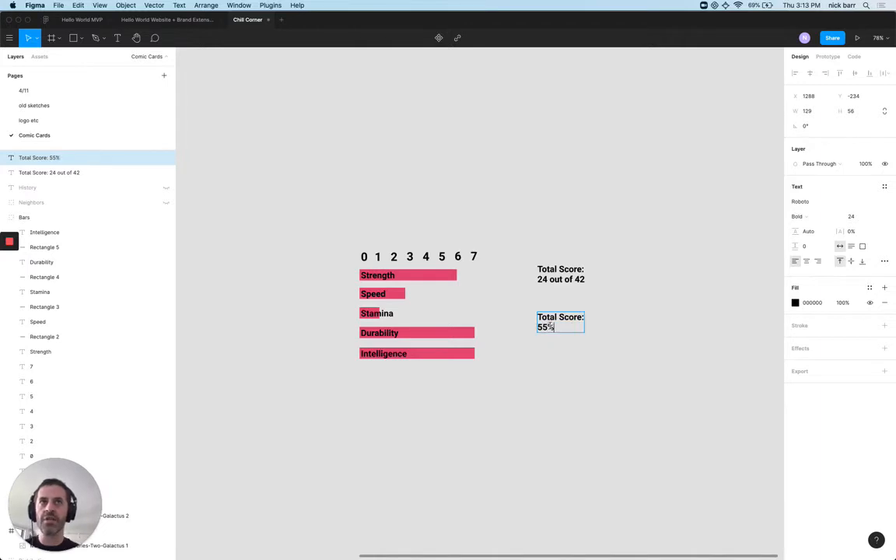
pyautogui.press('Escape')
pyautogui.click(559, 366)
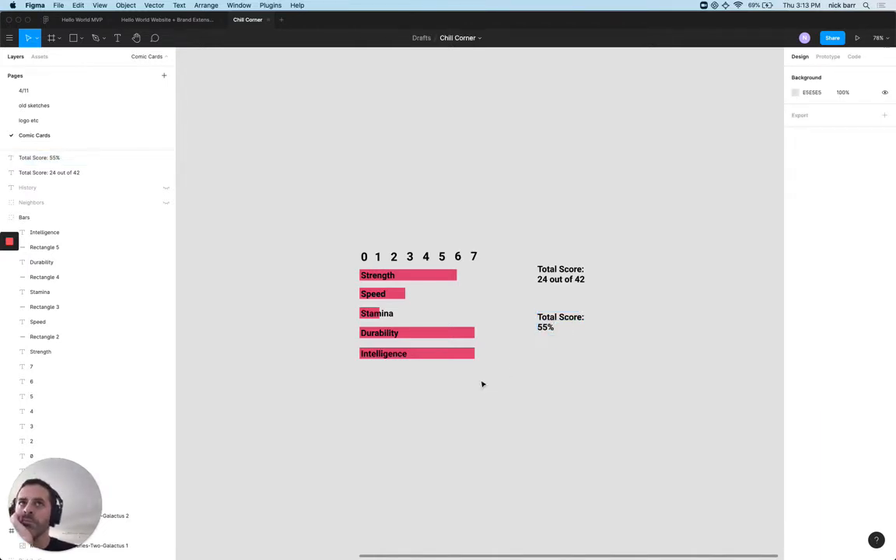
# Step: Lengthen the Speed bar in the ratings chart to the 5 mark
pyautogui.click(398, 354)
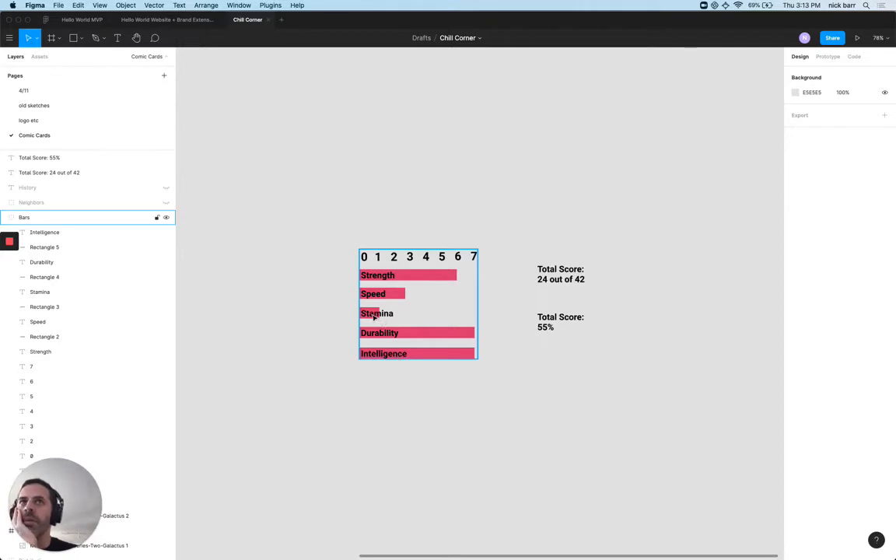
pyautogui.doubleClick(402, 295)
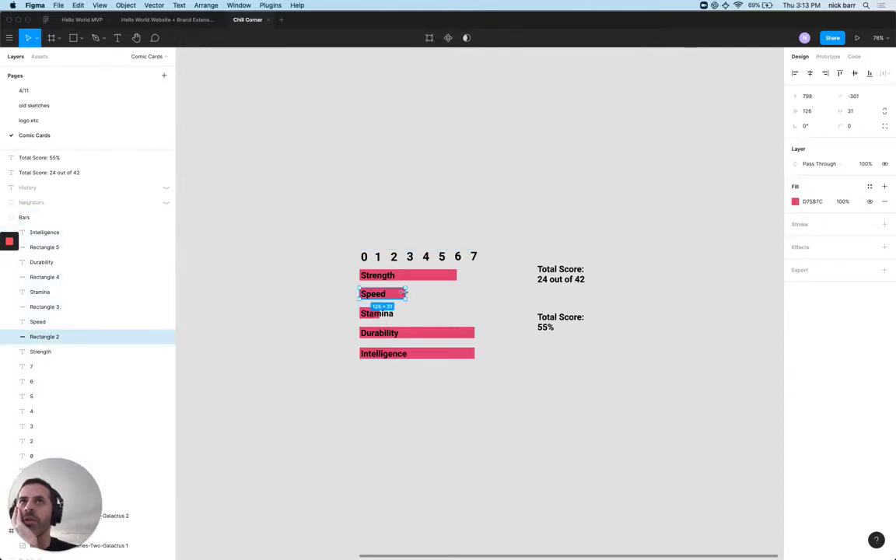
pyautogui.moveTo(402, 295); pyautogui.dragTo(442, 294)
# Step: Change the upper Total Score label to read "27 out of 42"
pyautogui.click(548, 327)
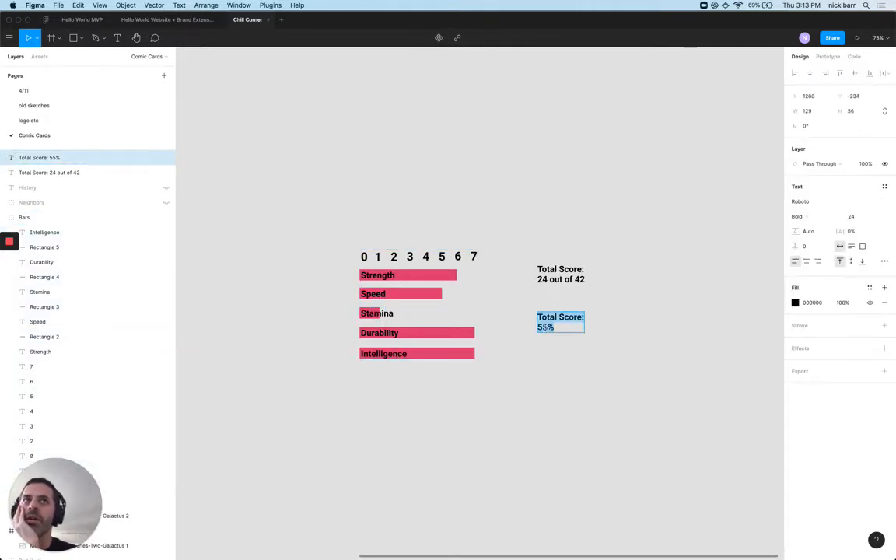
pyautogui.click(546, 279)
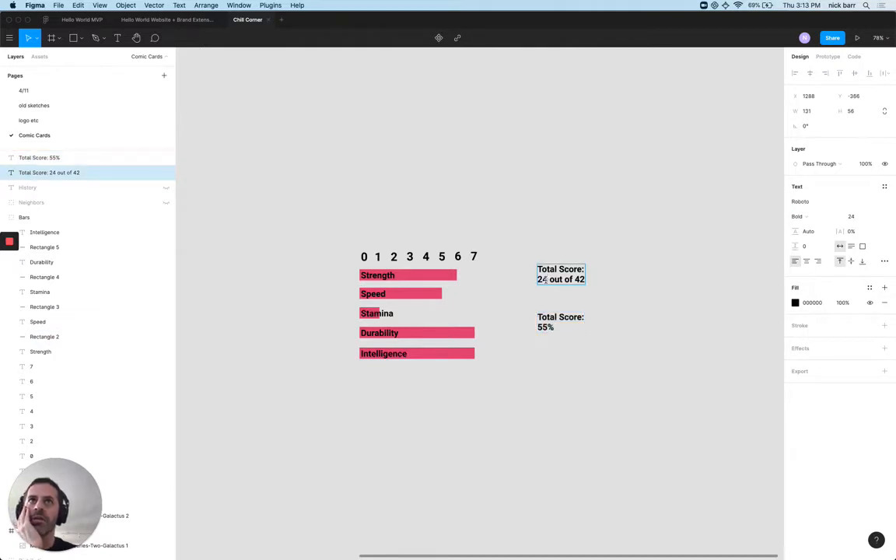
pyautogui.press('BackSpace')
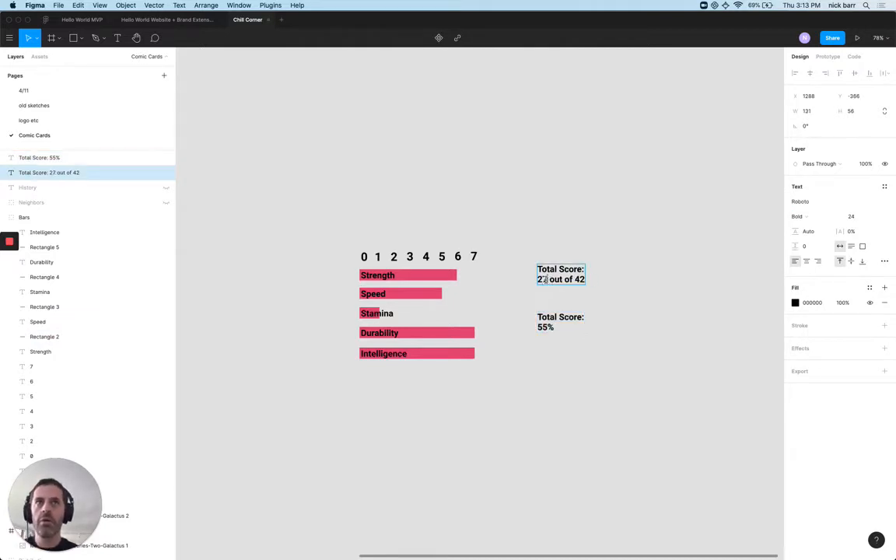
pyautogui.write('7')
# Step: Change the percentage in the lower Total Score label to 63%
pyautogui.click(543, 328)
pyautogui.press('BackSpace')
pyautogui.press('BackSpace')
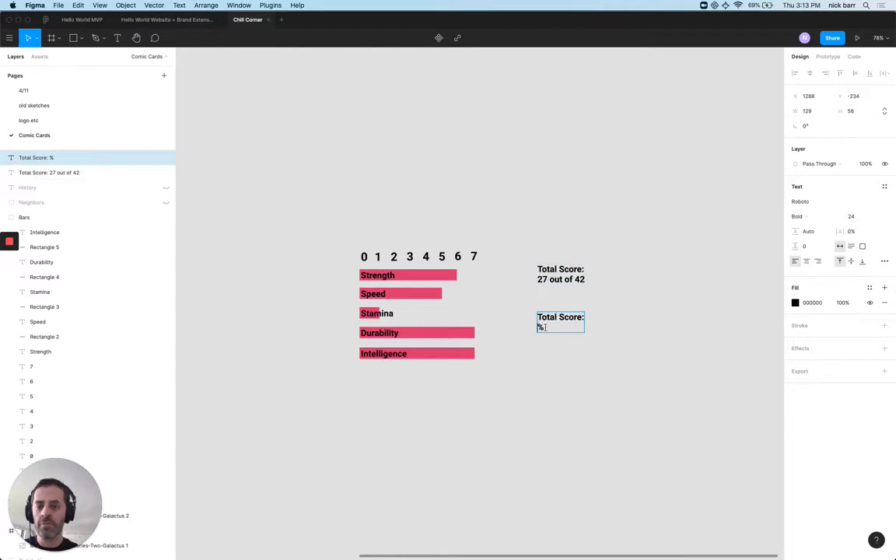
pyautogui.write('63')
pyautogui.press('Escape')
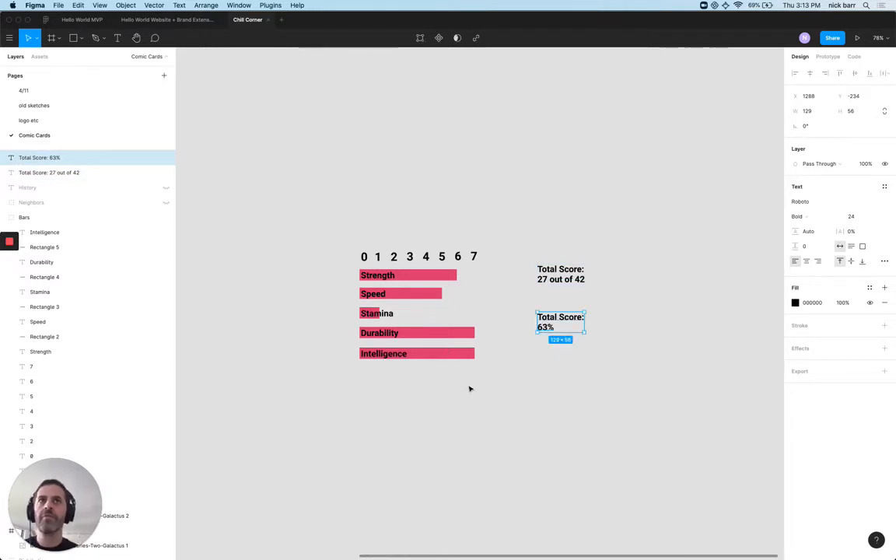
pyautogui.click(467, 391)
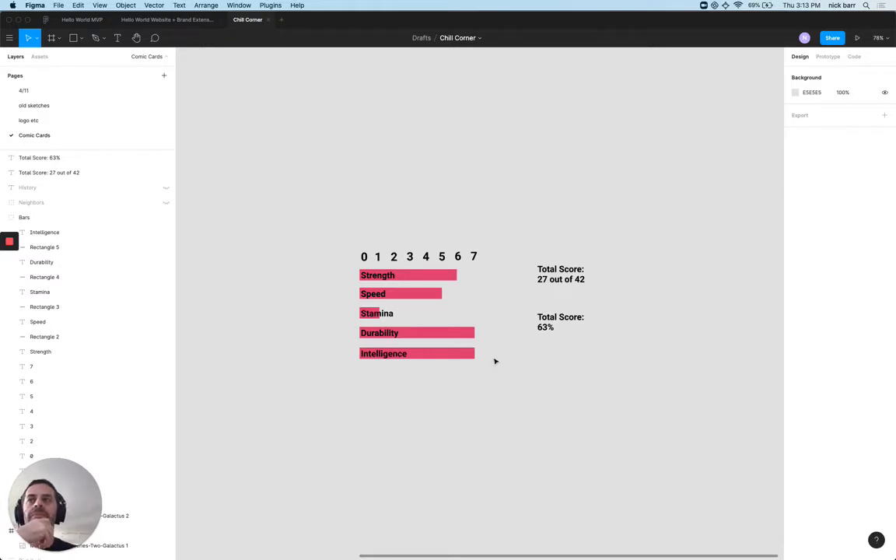
# Step: Show the hidden Distribution group with the curve and pink dot below the bar chart
pyautogui.click(456, 355)
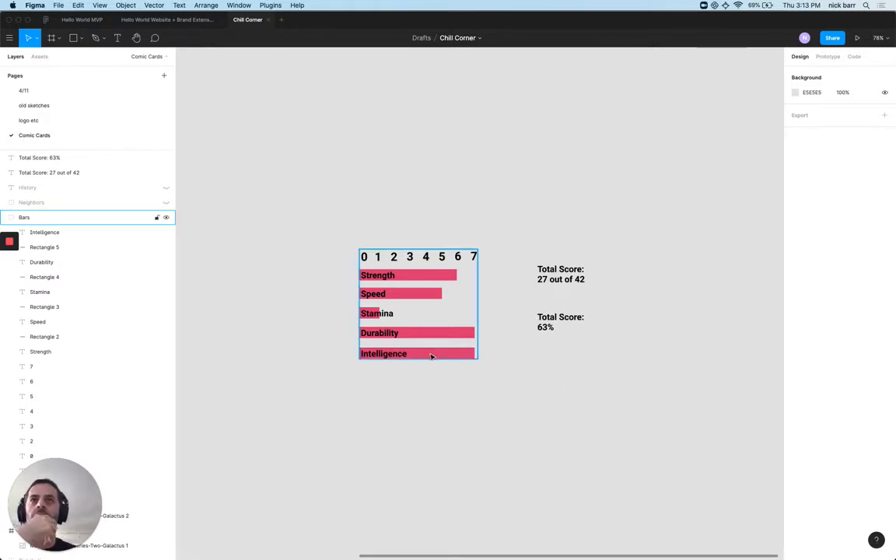
pyautogui.click(463, 373)
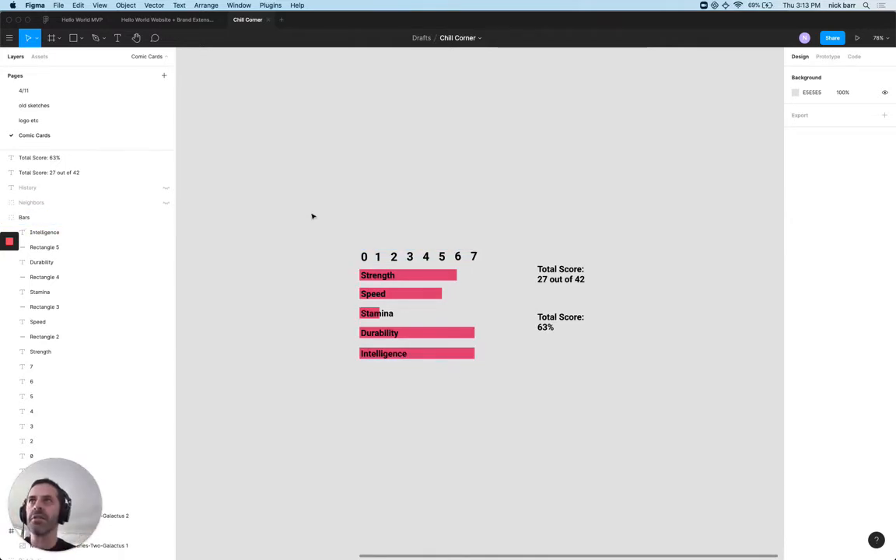
pyautogui.scroll(-2, 231, 397)
pyautogui.hscroll(2, 231, 397)
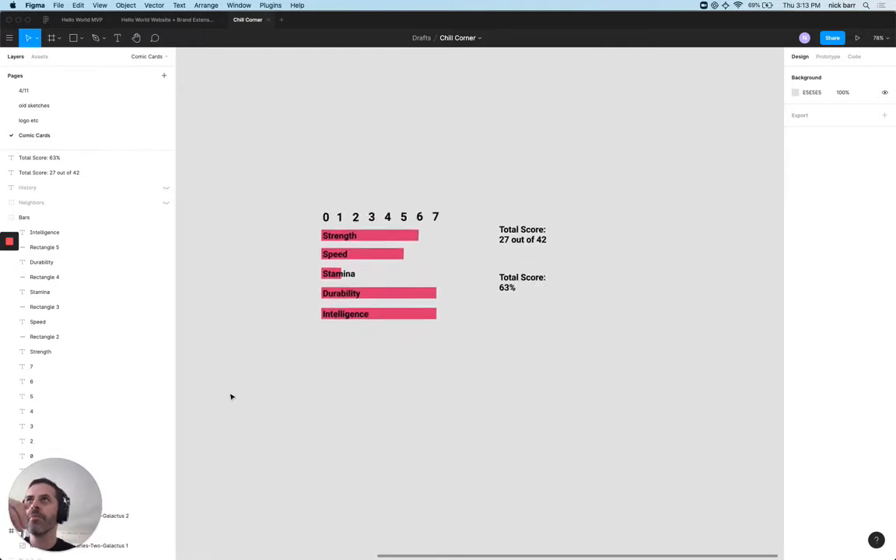
pyautogui.scroll(-1, 231, 397)
pyautogui.hscroll(1, 231, 397)
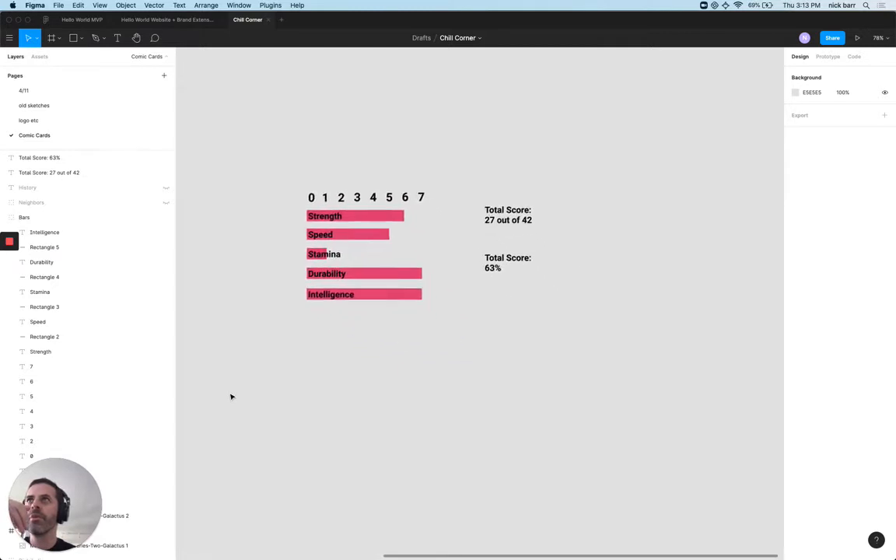
pyautogui.click(4, 217)
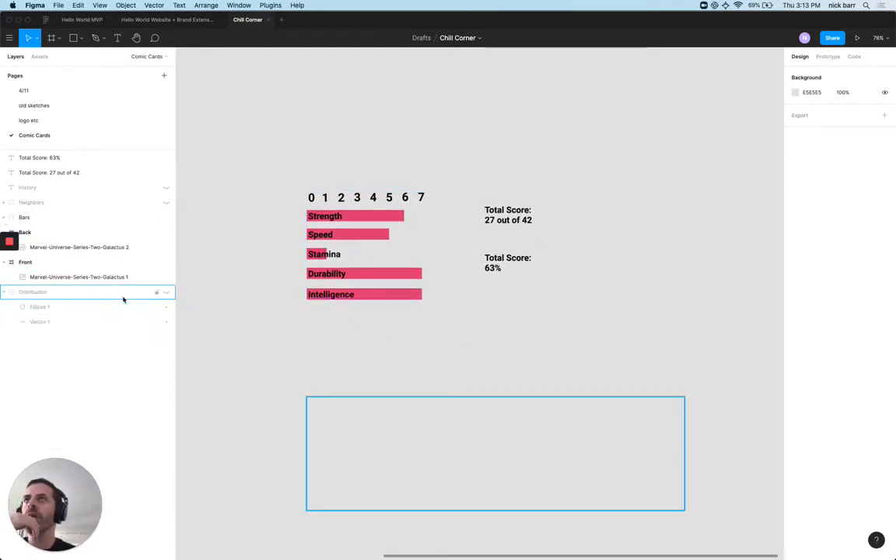
pyautogui.click(166, 292)
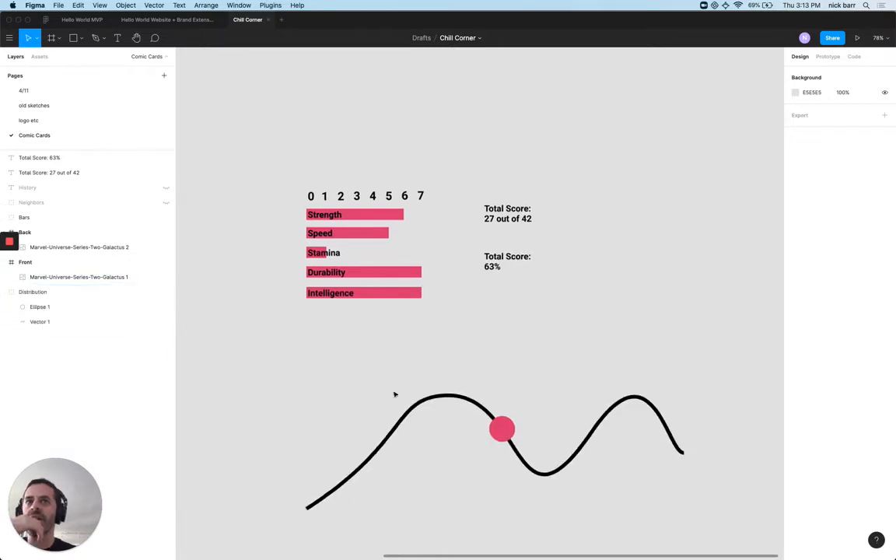
# Step: Move the pink dot along the distribution curve to its second peak
pyautogui.scroll(-5, 394, 394)
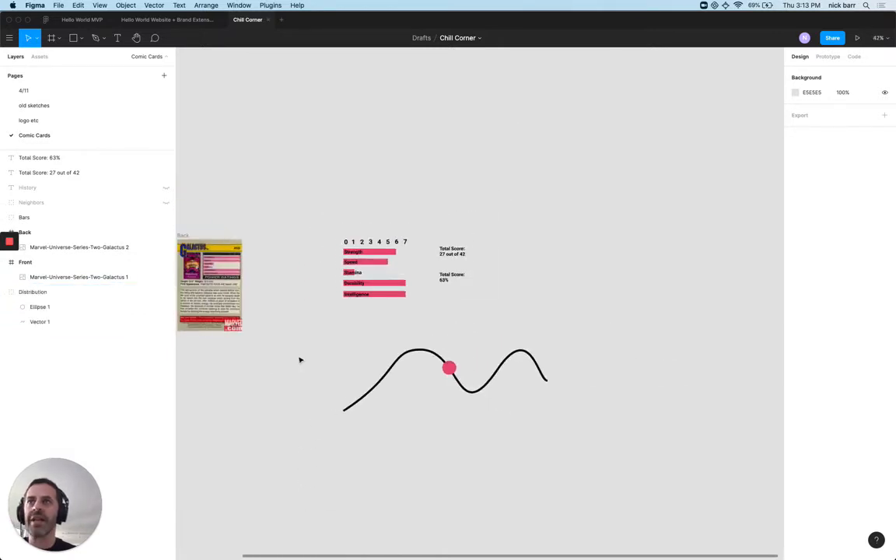
pyautogui.click(449, 369)
pyautogui.click(450, 372)
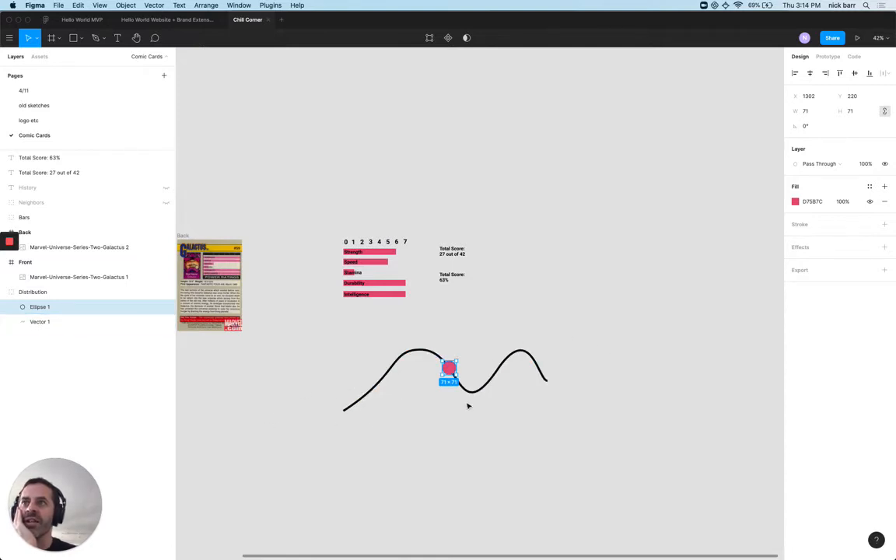
pyautogui.moveTo(455, 372); pyautogui.dragTo(524, 355)
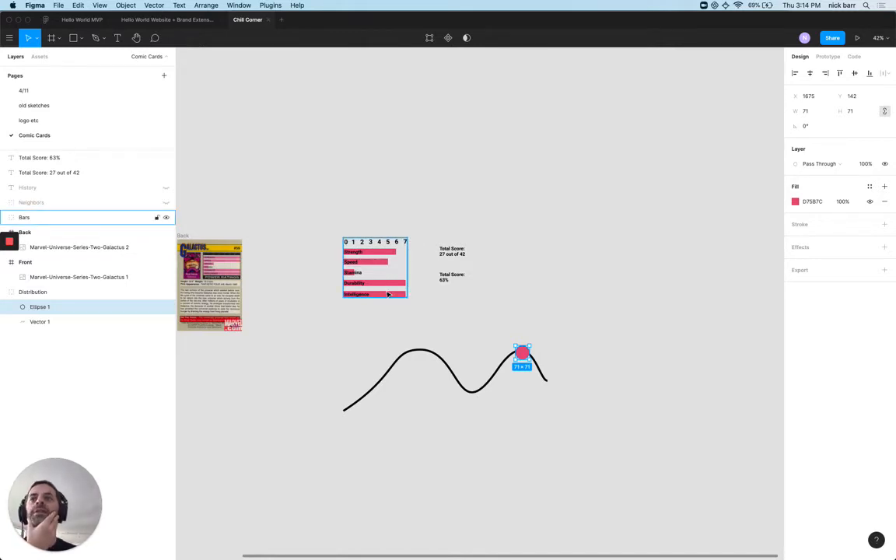
pyautogui.click(413, 444)
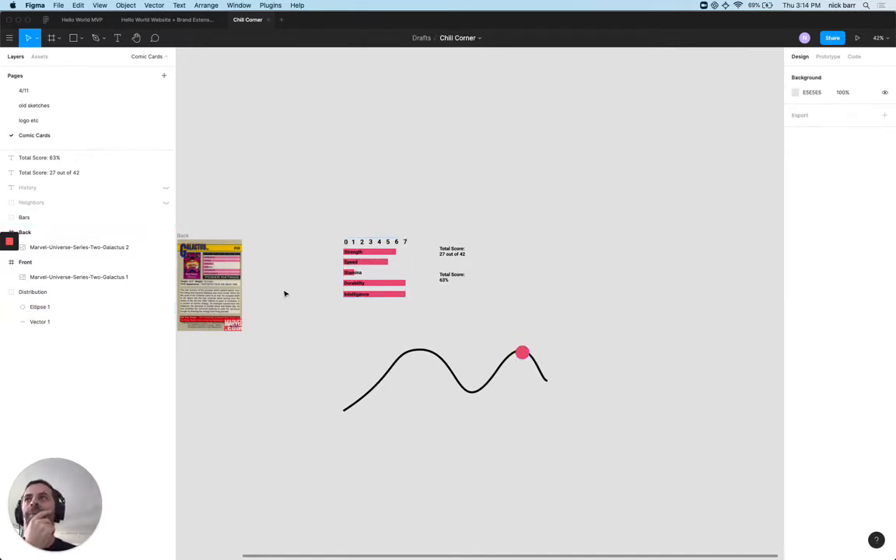
# Step: Show the hidden Neighbors group and move its three character images so Galactus sits beneath the pink dot
pyautogui.click(166, 203)
pyautogui.scroll(10, 365, 433)
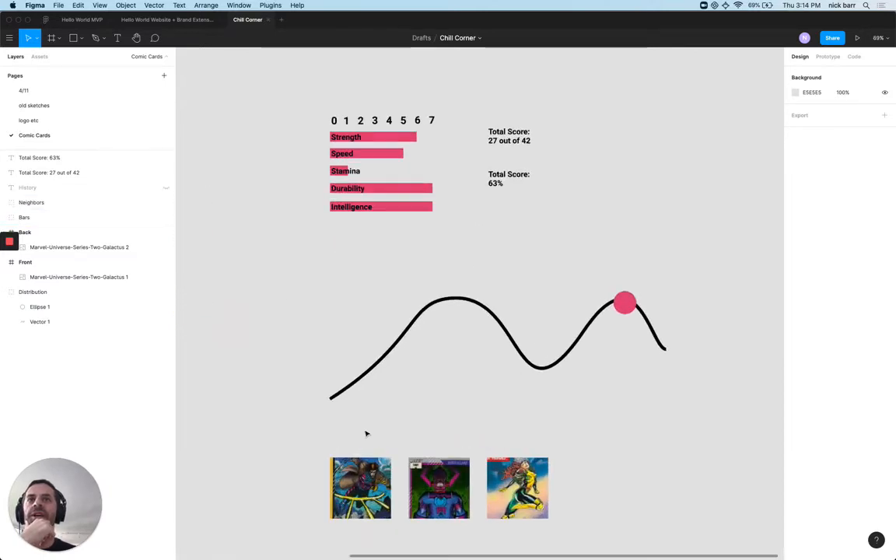
pyautogui.scroll(-4, 394, 459)
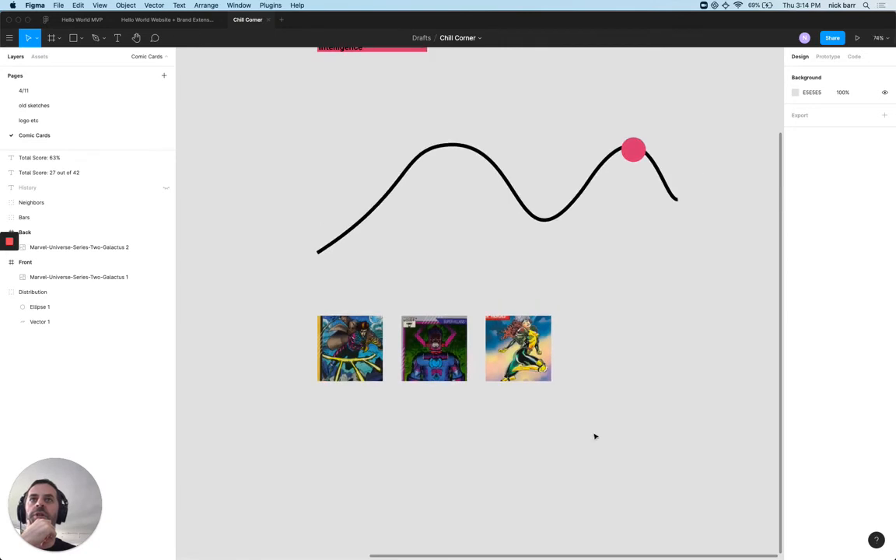
pyautogui.moveTo(608, 416); pyautogui.dragTo(315, 314)
pyautogui.moveTo(345, 344); pyautogui.dragTo(549, 278)
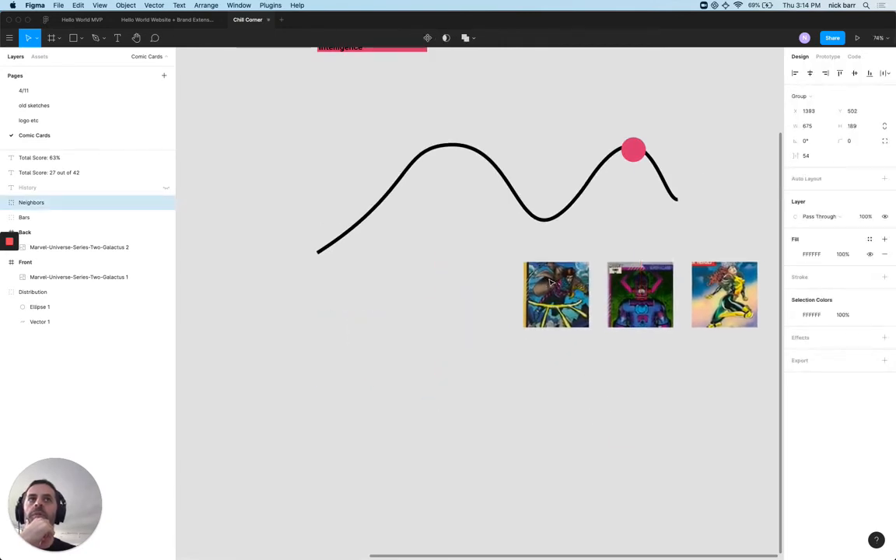
# Step: Draw a vertical connector line from the pink dot down towards the Galactus image
pyautogui.click(81, 38)
pyautogui.click(78, 71)
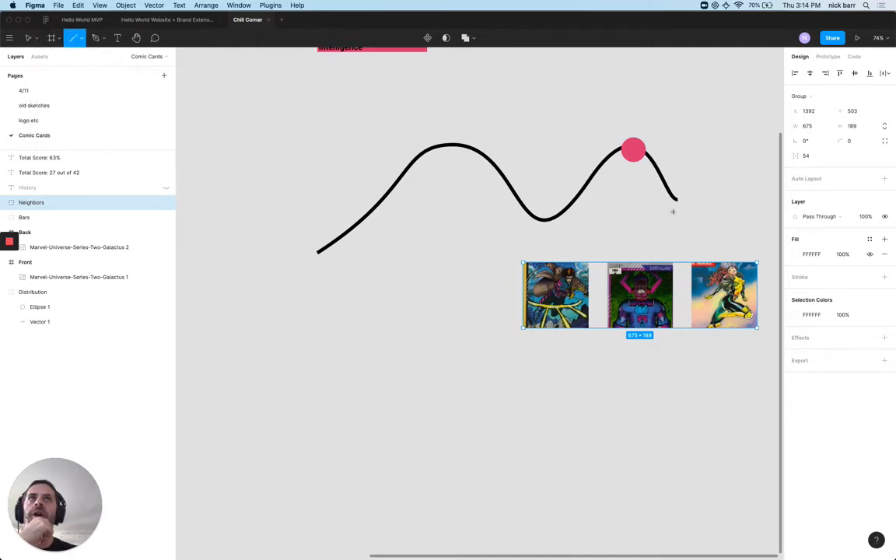
pyautogui.moveTo(631, 166); pyautogui.dragTo(633, 245)
pyautogui.click(590, 236)
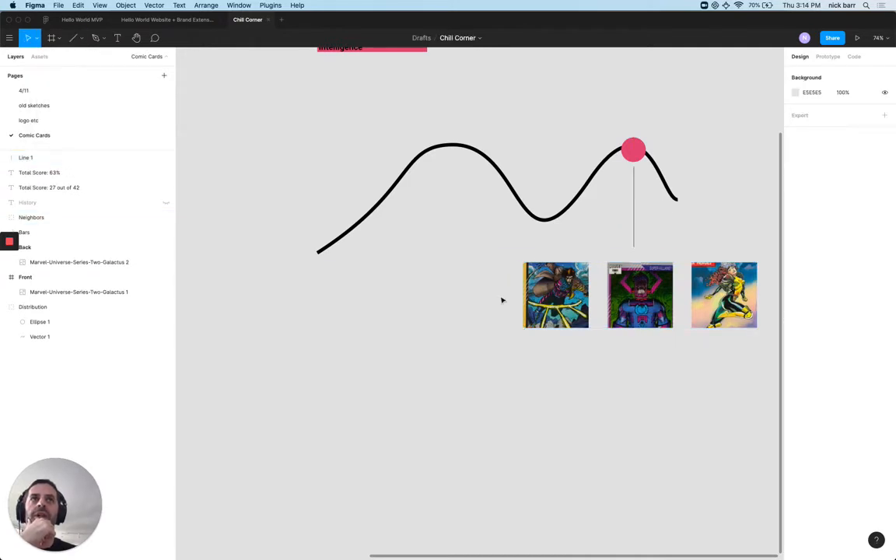
# Step: Move the Gambit frame down and away from the other two Neighbors images
pyautogui.scroll(-3, 501, 300)
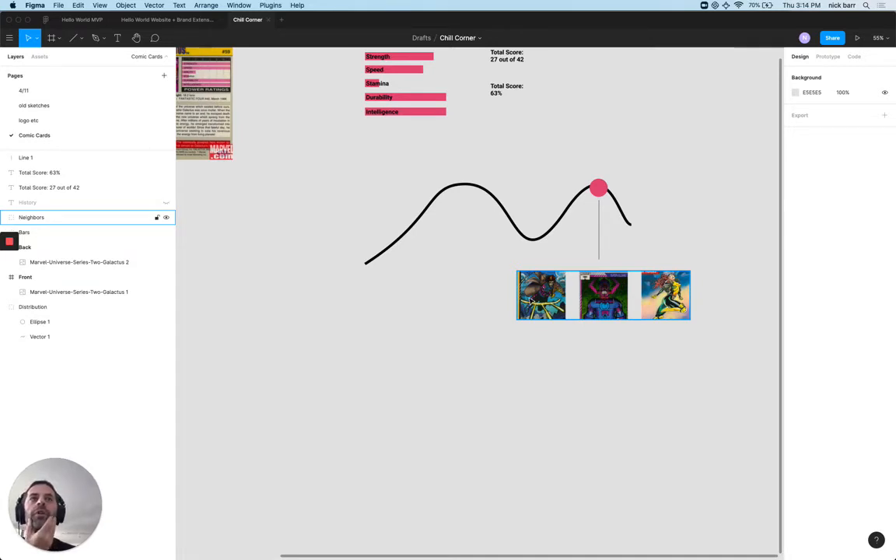
pyautogui.click(531, 300)
pyautogui.click(533, 301)
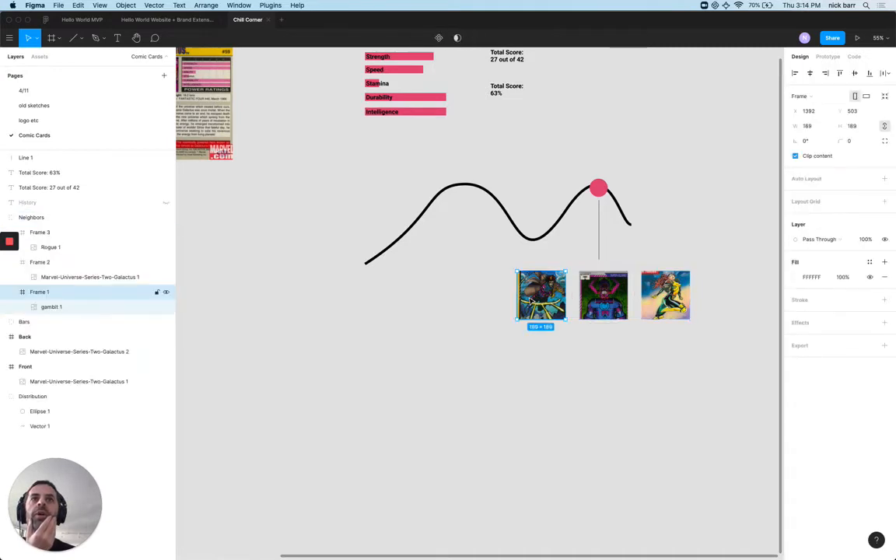
pyautogui.moveTo(558, 308); pyautogui.dragTo(463, 332)
# Step: Try to pull the Gambit image out of its frame and inspect the full card with its power ratings
pyautogui.click(525, 319)
pyautogui.scroll(5, 475, 319)
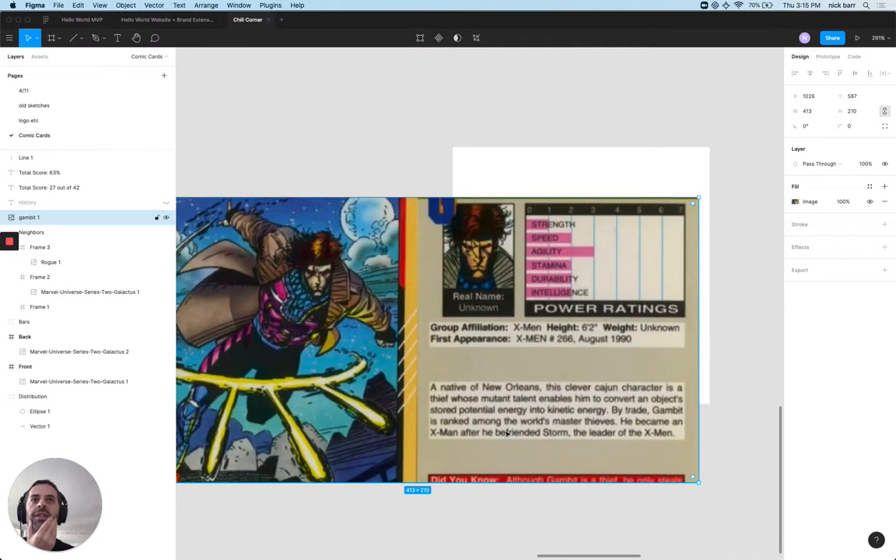
pyautogui.moveTo(506, 432); pyautogui.dragTo(540, 381)
pyautogui.doubleClick(519, 384)
pyautogui.scroll(-5, 554, 473)
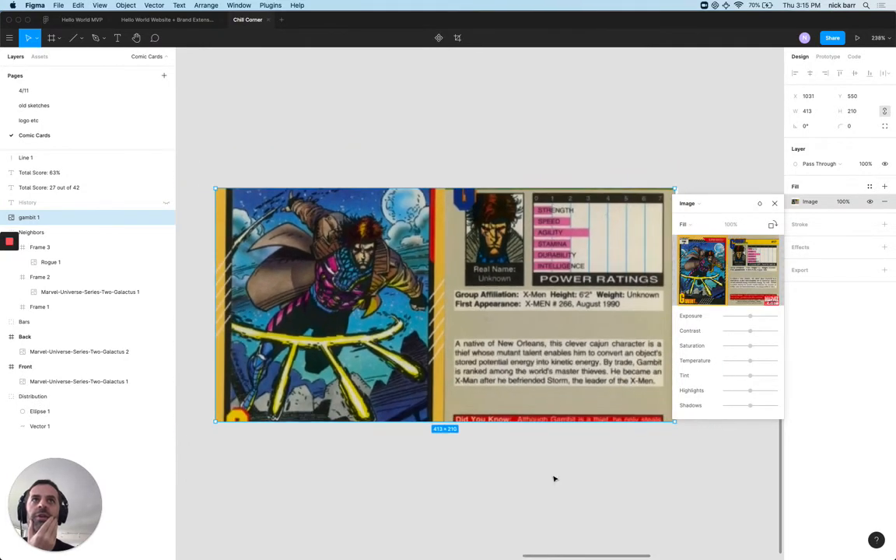
pyautogui.scroll(-5, 553, 476)
pyautogui.click(703, 188)
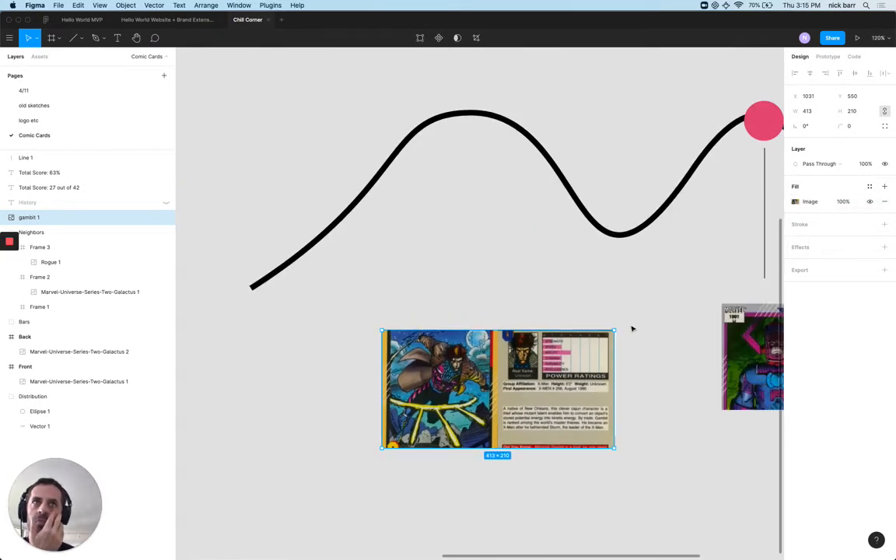
pyautogui.press('Return')
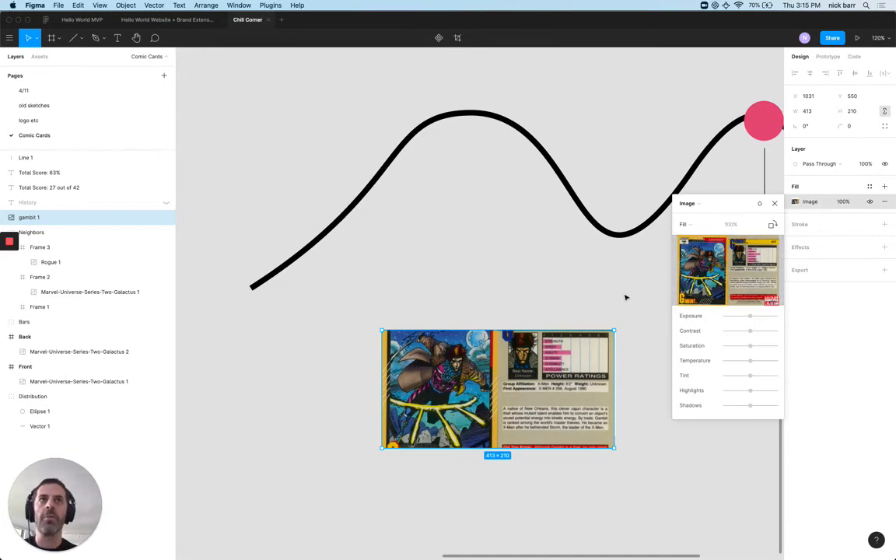
pyautogui.press('Escape')
pyautogui.scroll(-5, 626, 297)
pyautogui.click(584, 460)
pyautogui.hscroll(3, 584, 459)
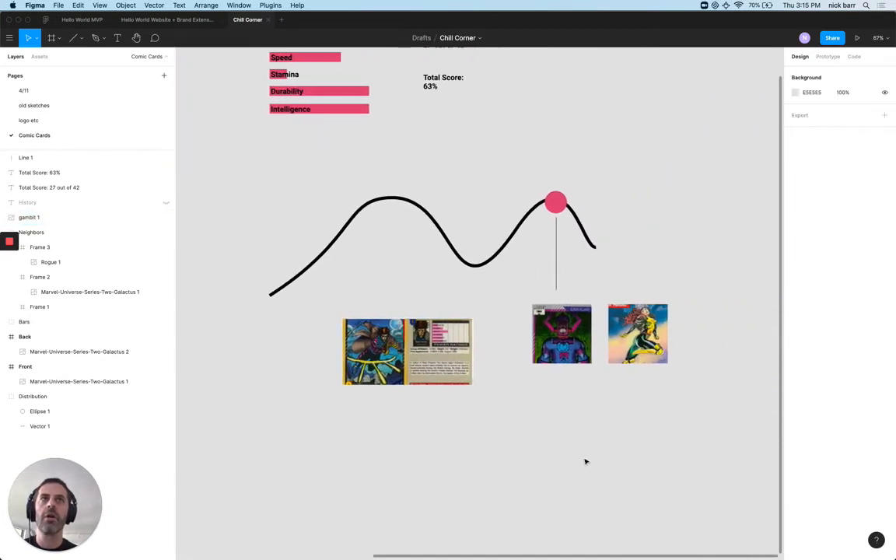
# Step: Undo the latest changes until the Gambit image is back inside Frame 1
pyautogui.hotkey('ctrl', 'z')
pyautogui.press('super+z')
pyautogui.press('super+z')
pyautogui.press('super+z')
pyautogui.press('super+z')
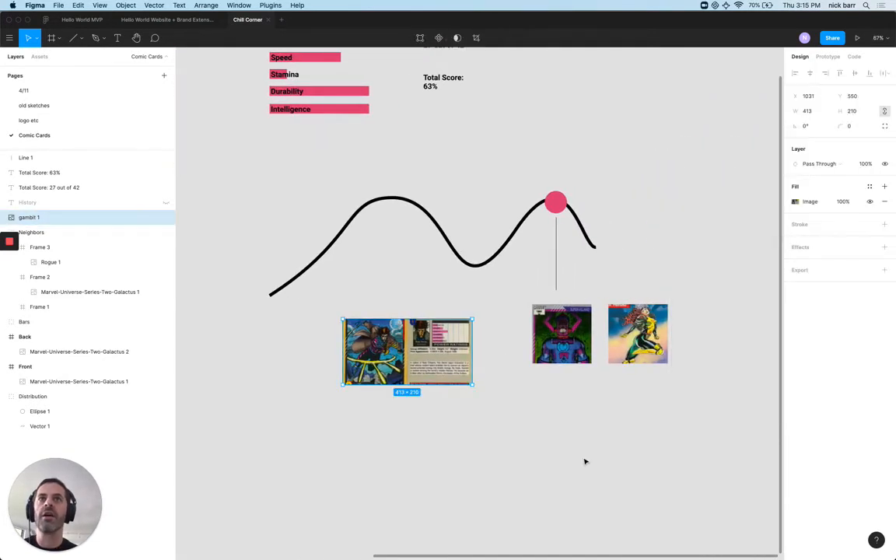
pyautogui.press('super+z')
pyautogui.press('super+z')
pyautogui.press('super+z')
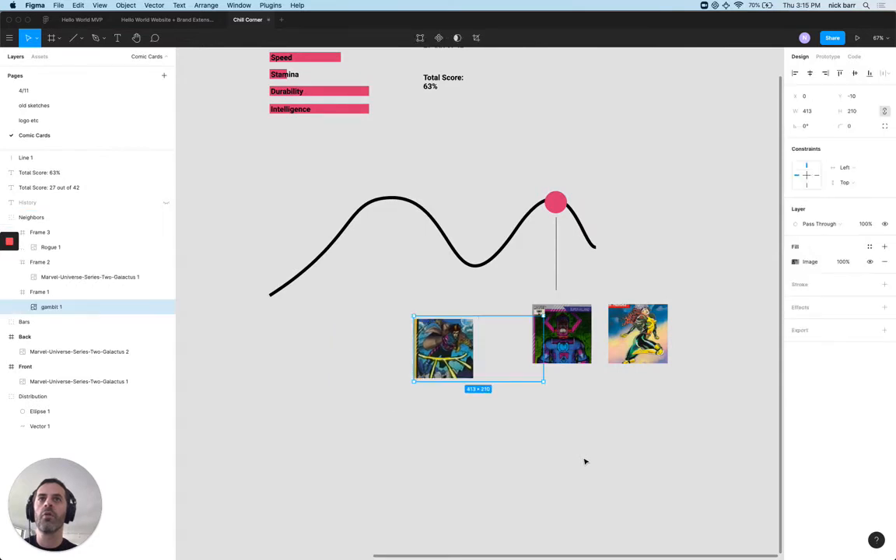
pyautogui.click(585, 461)
pyautogui.click(483, 343)
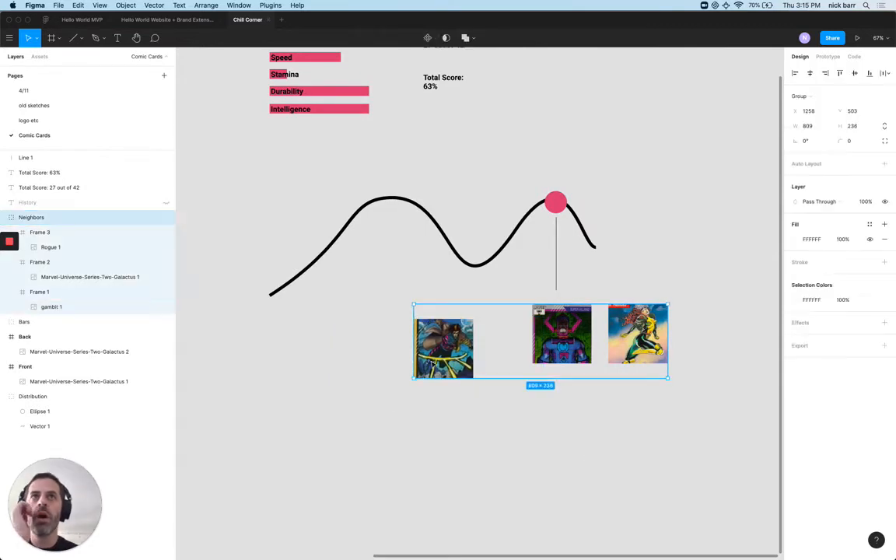
pyautogui.click(433, 363)
pyautogui.doubleClick(433, 363)
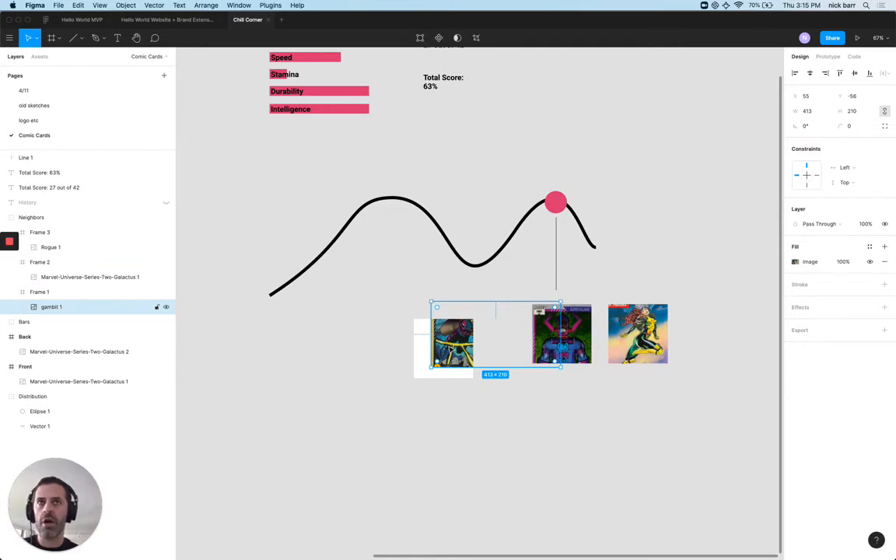
pyautogui.click(452, 418)
pyautogui.click(452, 370)
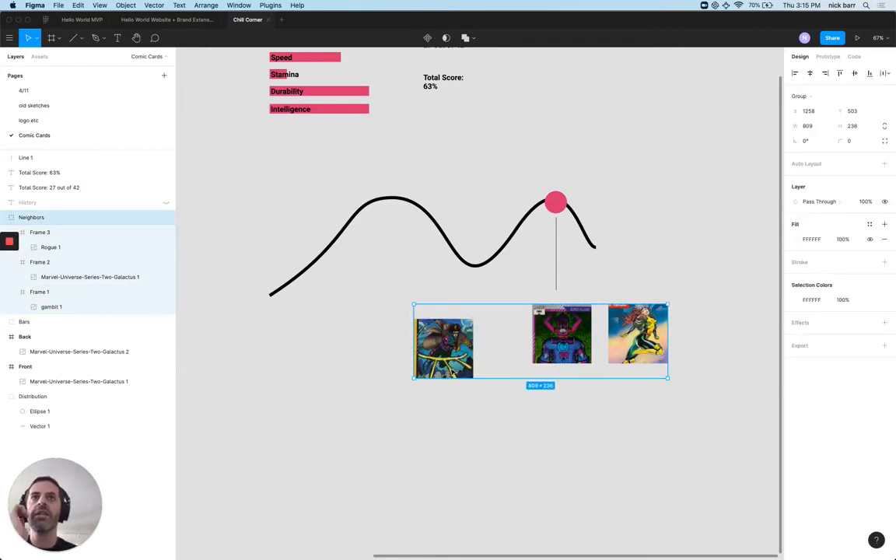
# Step: Move the Gambit frame back into line with the Galactus and Rogue images, level with them at Y 503
pyautogui.click(451, 372)
pyautogui.moveTo(452, 372); pyautogui.dragTo(486, 357)
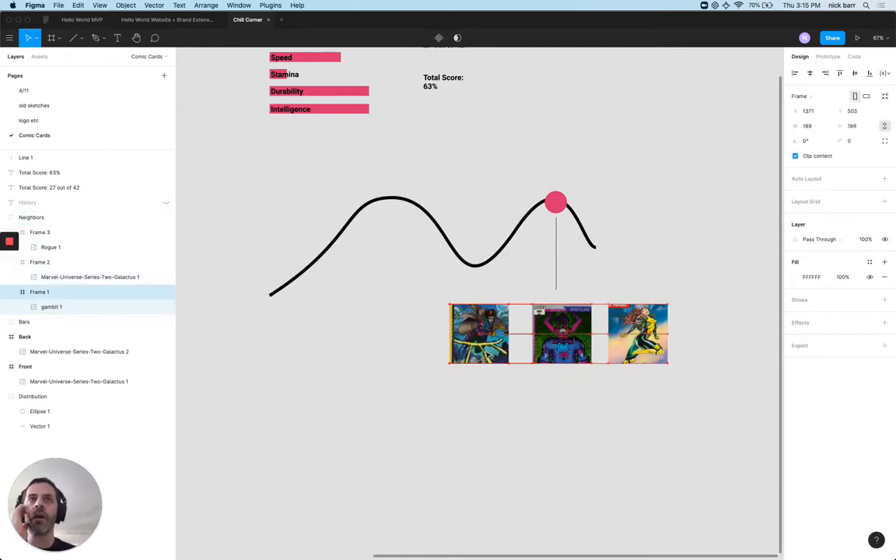
pyautogui.click(501, 400)
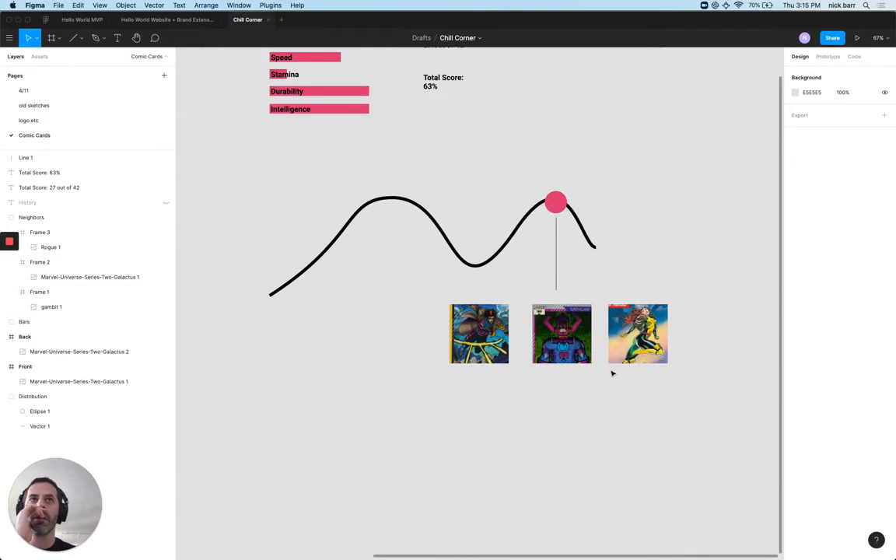
# Step: Swap the Rogue and Galactus frames so Rogue sits in the middle below the connector line and Galactus at the right end of the row
pyautogui.doubleClick(638, 335)
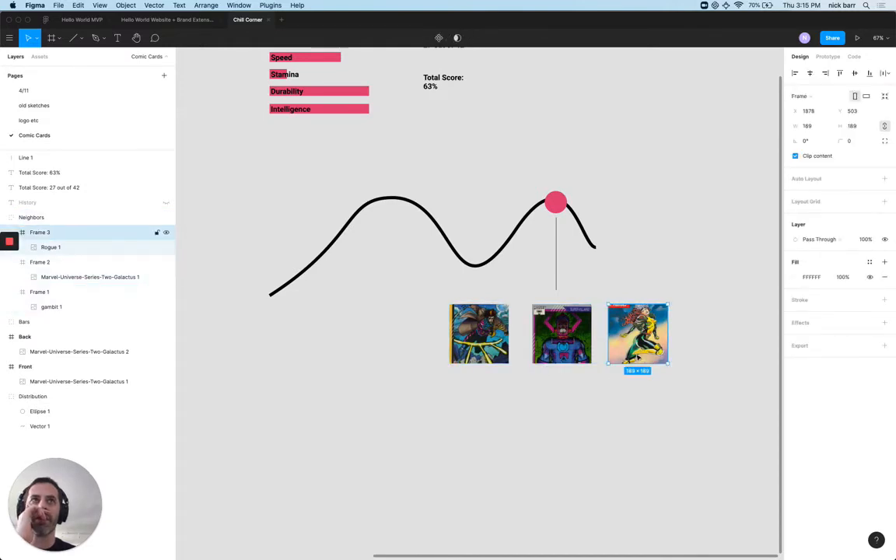
pyautogui.click(584, 325)
pyautogui.moveTo(585, 325); pyautogui.dragTo(720, 327)
pyautogui.click(645, 331)
pyautogui.moveTo(645, 331); pyautogui.dragTo(566, 330)
pyautogui.moveTo(730, 340); pyautogui.dragTo(657, 340)
pyautogui.click(566, 319)
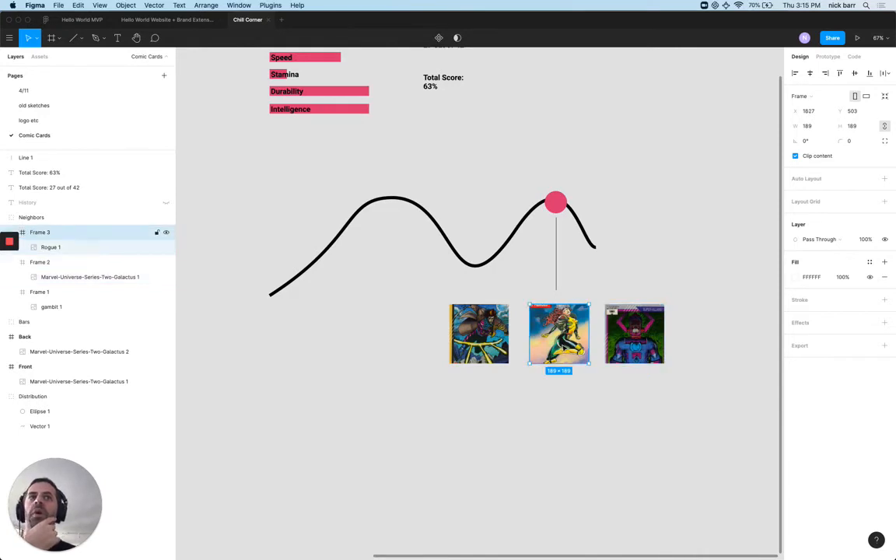
pyautogui.scroll(-5, 559, 335)
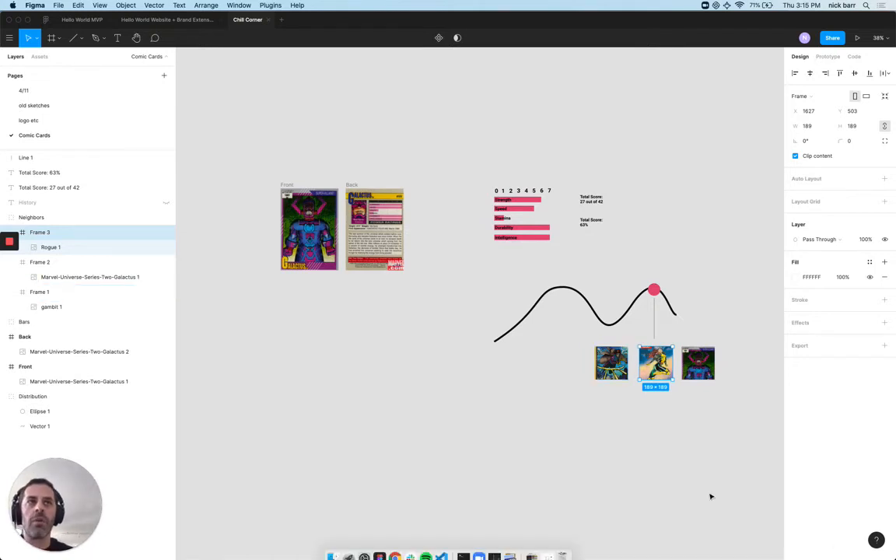
pyautogui.click(658, 434)
pyautogui.keyDown('ctrl'); pyautogui.scroll(5, 658, 434); pyautogui.keyUp('ctrl')
pyautogui.hscroll(5, 658, 435)
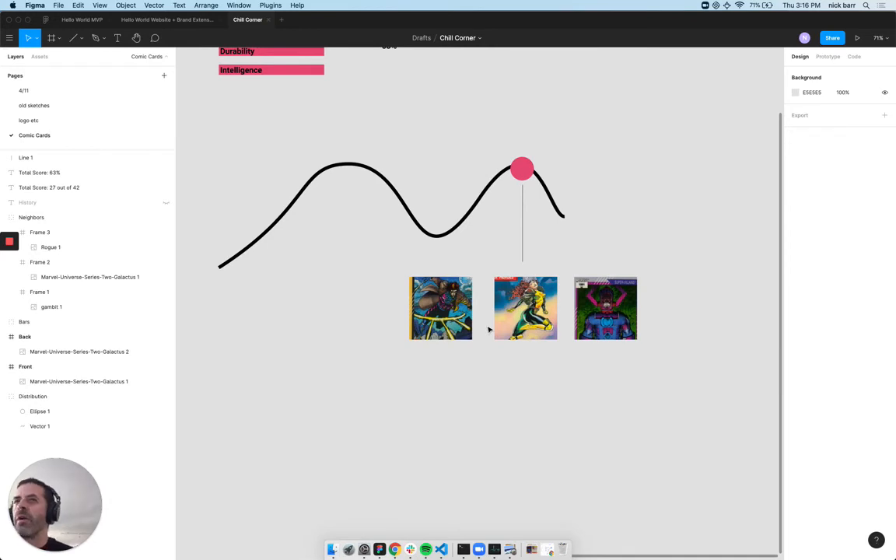
pyautogui.doubleClick(513, 327)
pyautogui.moveTo(513, 326); pyautogui.dragTo(513, 326)
pyautogui.click(515, 403)
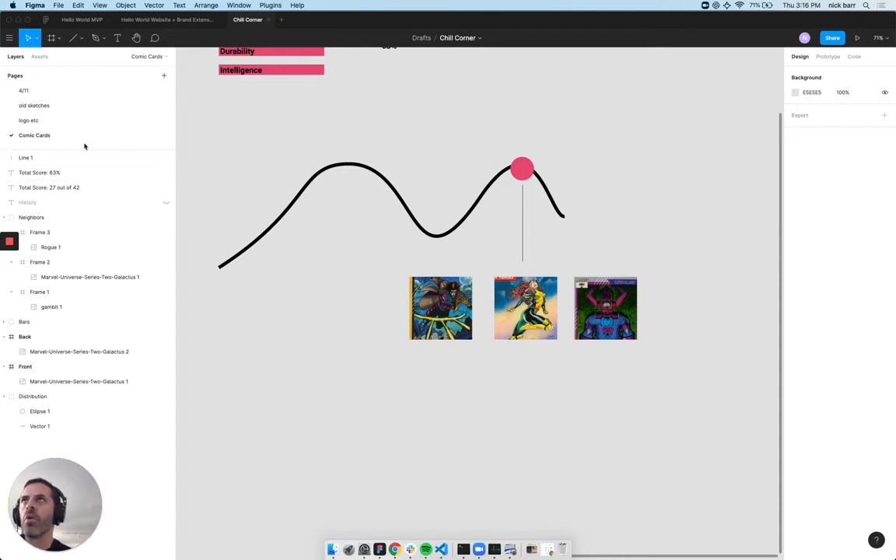
# Step: Unhide the History text listing the Gambit and Rogue versus Galactus comics and place it just below the three character images
pyautogui.click(159, 202)
pyautogui.moveTo(374, 425); pyautogui.dragTo(573, 361)
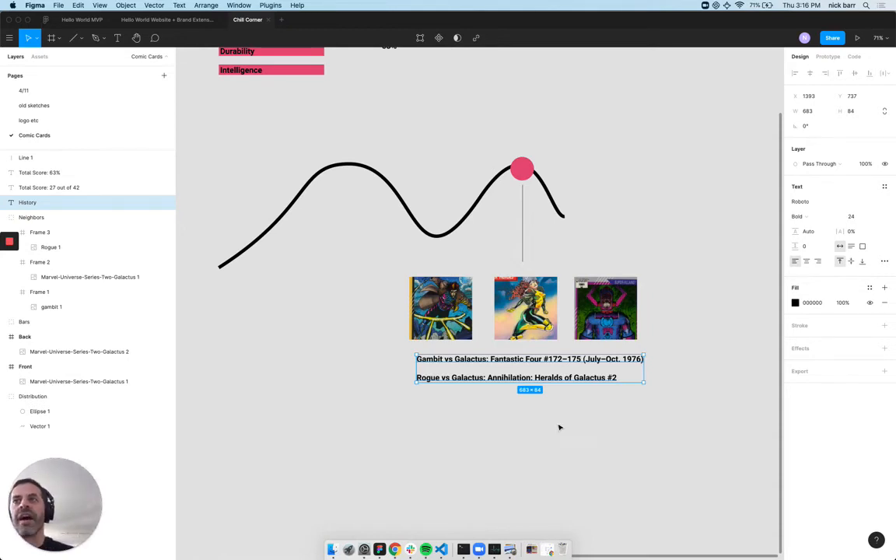
pyautogui.click(464, 444)
# Step: Examine the rating bars, total score labels, distribution curve and neighbouring characters with their shared comic history
pyautogui.scroll(-3, 464, 444)
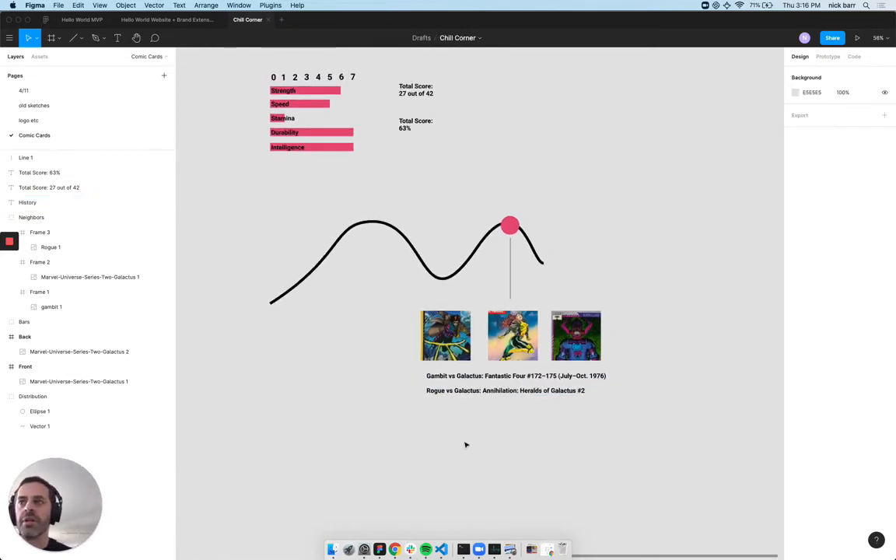
pyautogui.scroll(3, 465, 444)
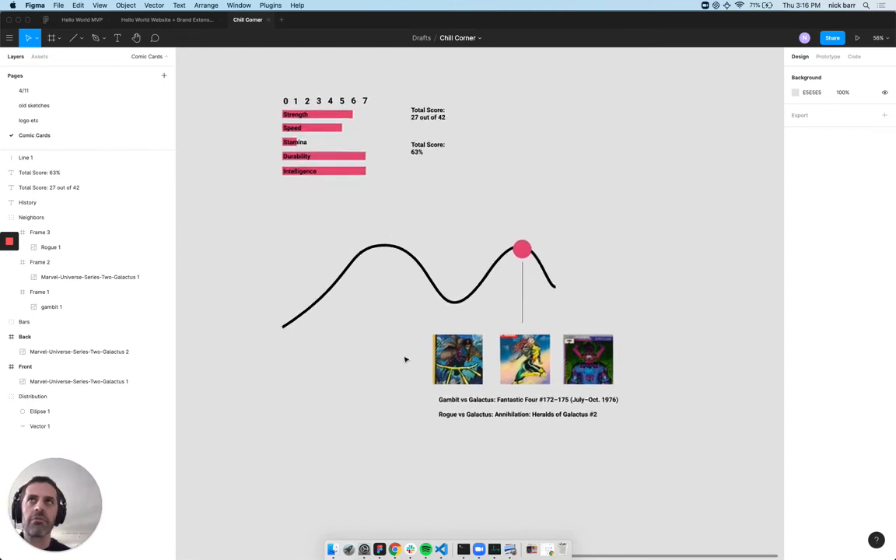
pyautogui.scroll(5, 467, 425)
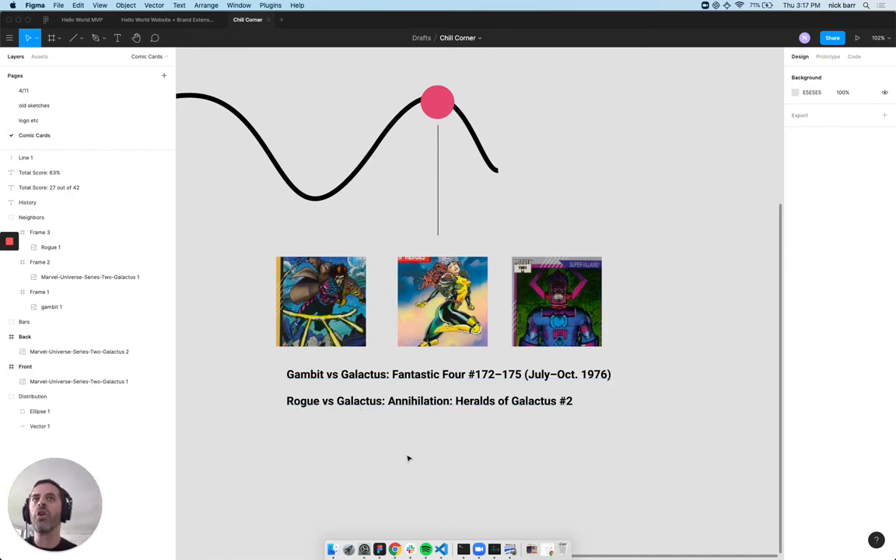
pyautogui.scroll(10, 408, 458)
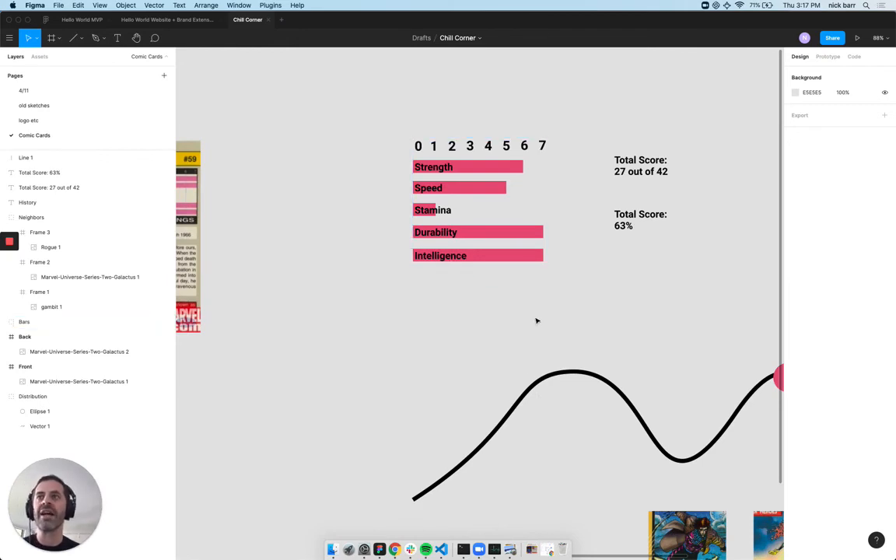
pyautogui.scroll(-3, 534, 409)
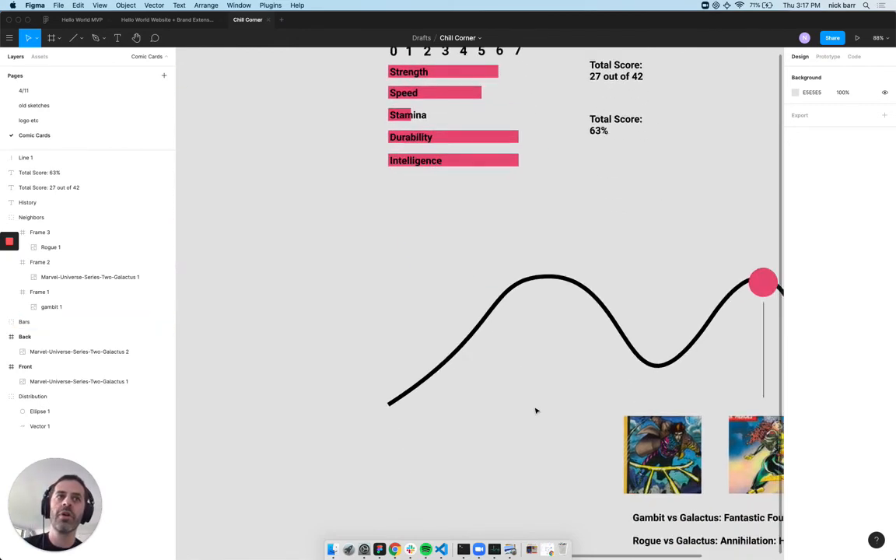
pyautogui.scroll(3, 500, 325)
pyautogui.scroll(1, 500, 325)
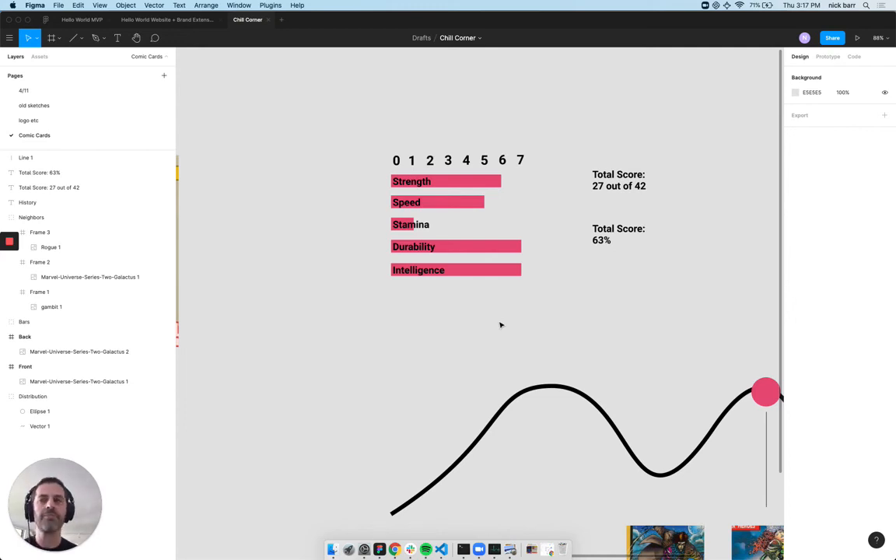
pyautogui.scroll(-5, 515, 370)
pyautogui.hscroll(8, 516, 370)
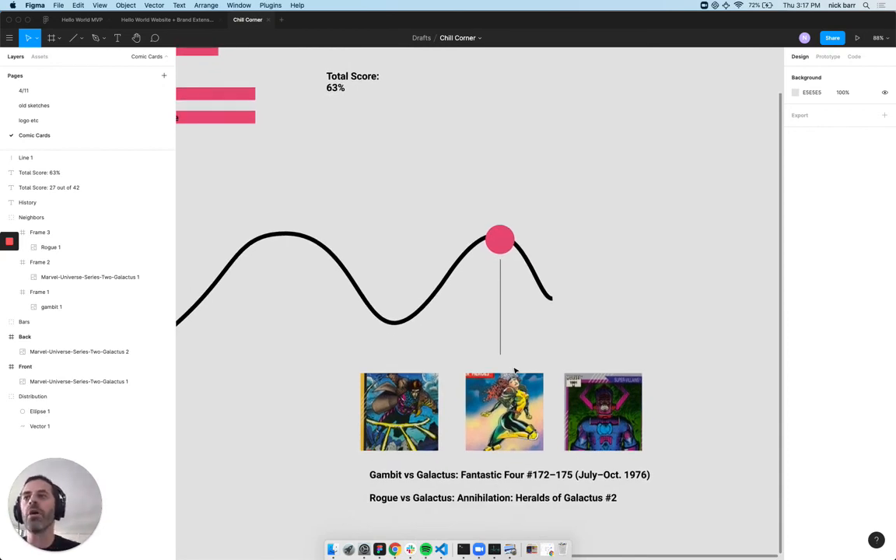
pyautogui.scroll(-2, 433, 464)
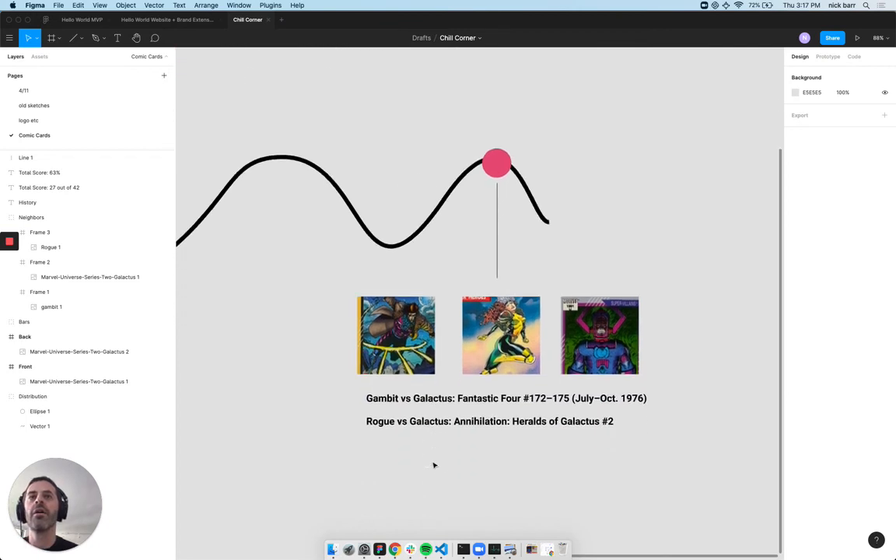
# Step: Shift the History text slightly left so it lines up with the left edge of the Gambit image
pyautogui.click(451, 403)
pyautogui.moveTo(451, 404); pyautogui.dragTo(442, 404)
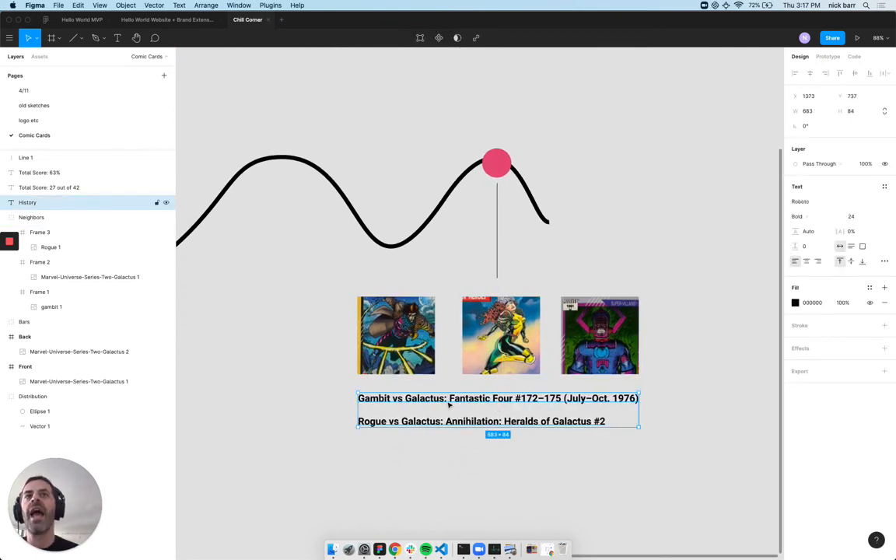
pyautogui.click(559, 460)
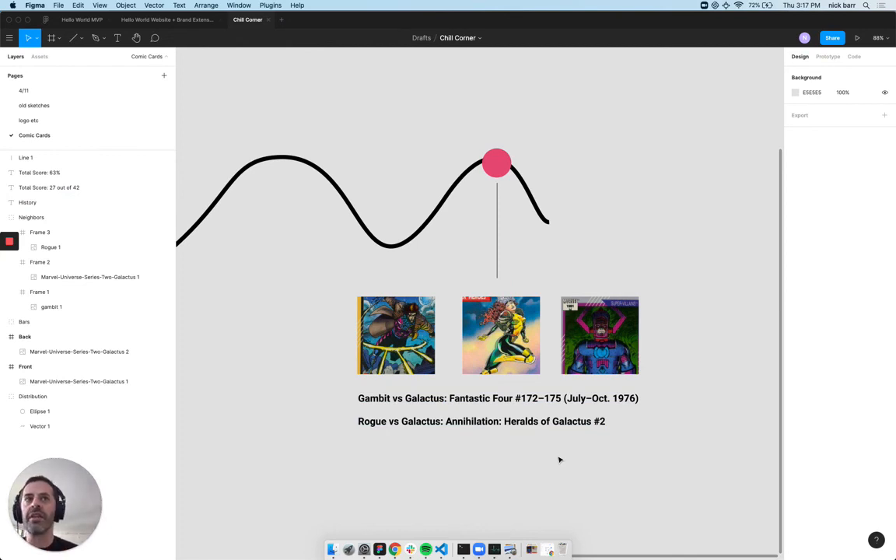
# Step: Compare the original Galactus card's front and back with the full set of visualisations beside it
pyautogui.scroll(-5, 544, 457)
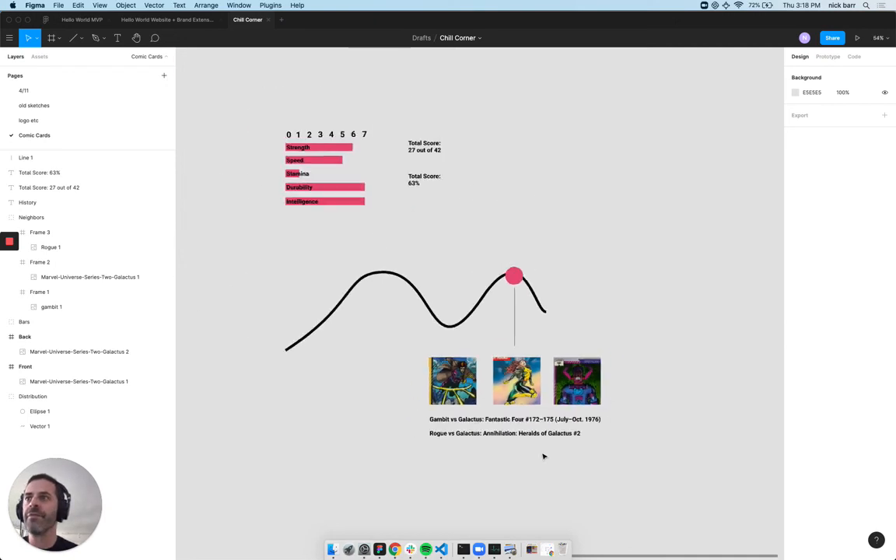
pyautogui.hscroll(-5, 467, 427)
pyautogui.hscroll(-5, 373, 398)
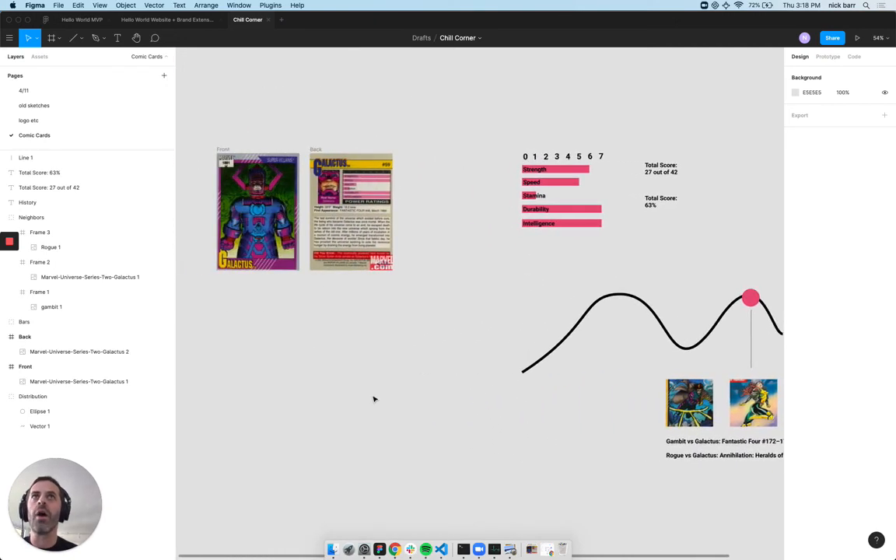
pyautogui.click(543, 208)
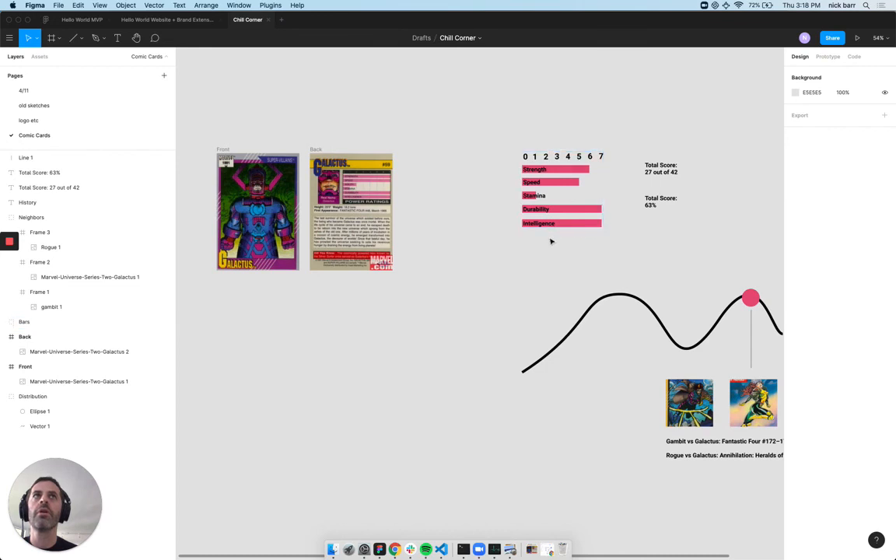
pyautogui.hscroll(4, 552, 240)
pyautogui.scroll(2, 552, 240)
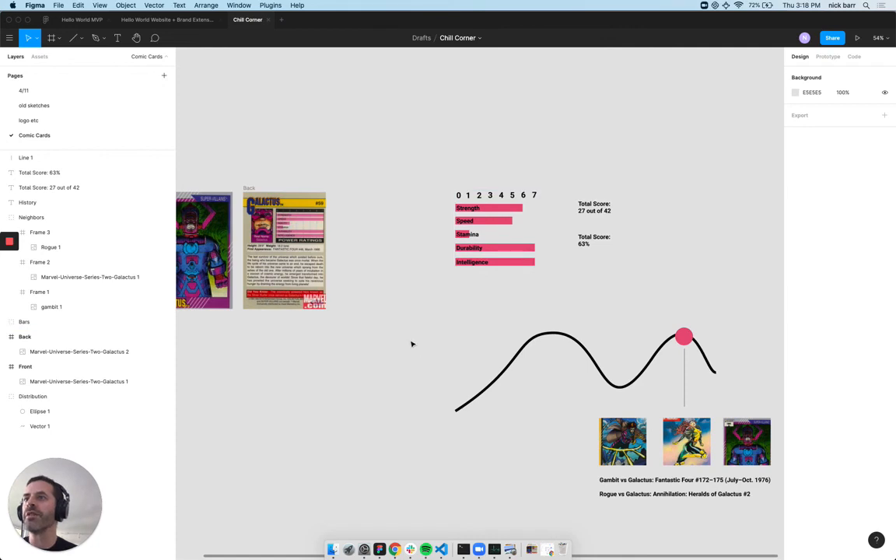
pyautogui.hscroll(-5, 302, 368)
pyautogui.hscroll(7, 302, 368)
pyautogui.scroll(-2, 302, 367)
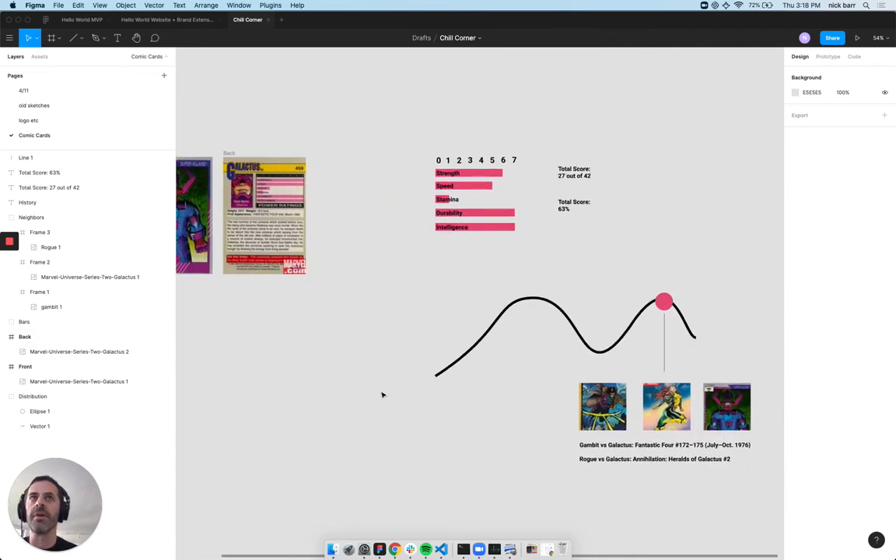